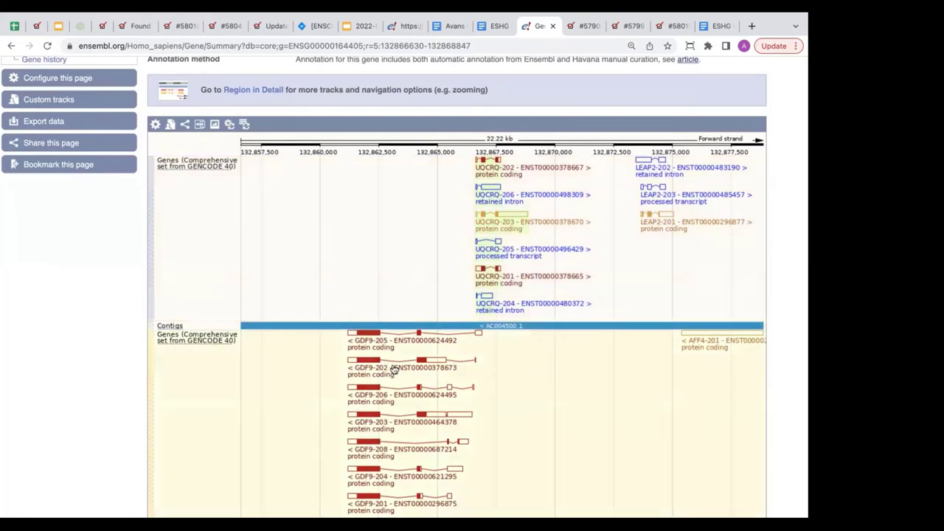
Open the Sequence view of the UQCRQ gene and look over its marked-up sequence and exon key
scroll(386, 229, up, 2)
scroll(387, 229, up, 3)
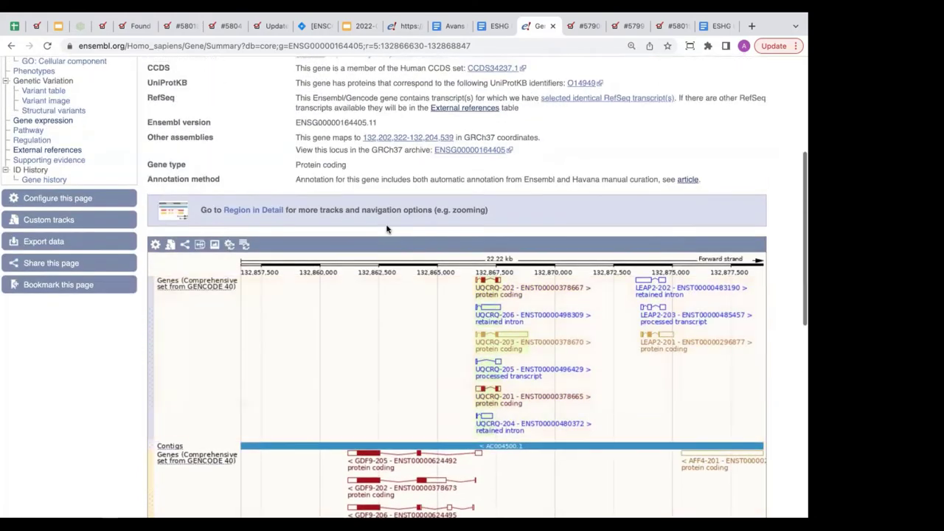
scroll(386, 229, up, 4)
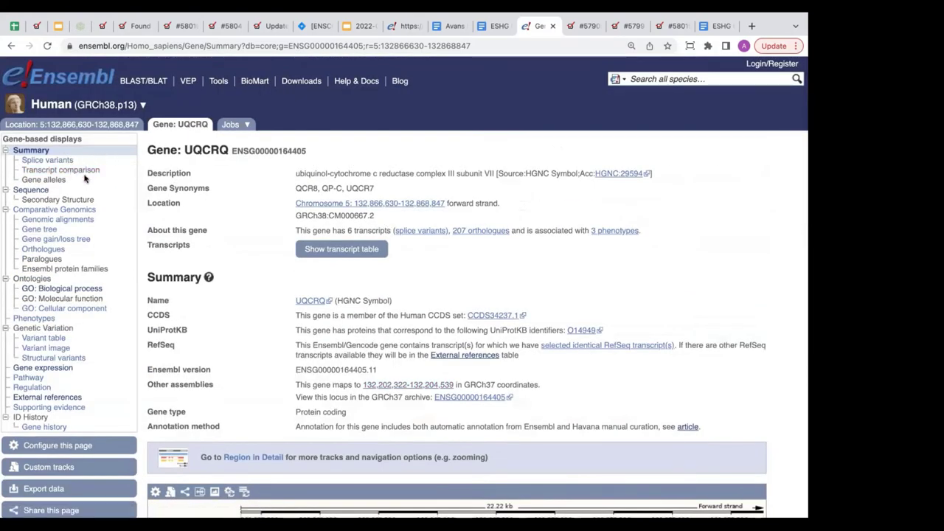
click(28, 190)
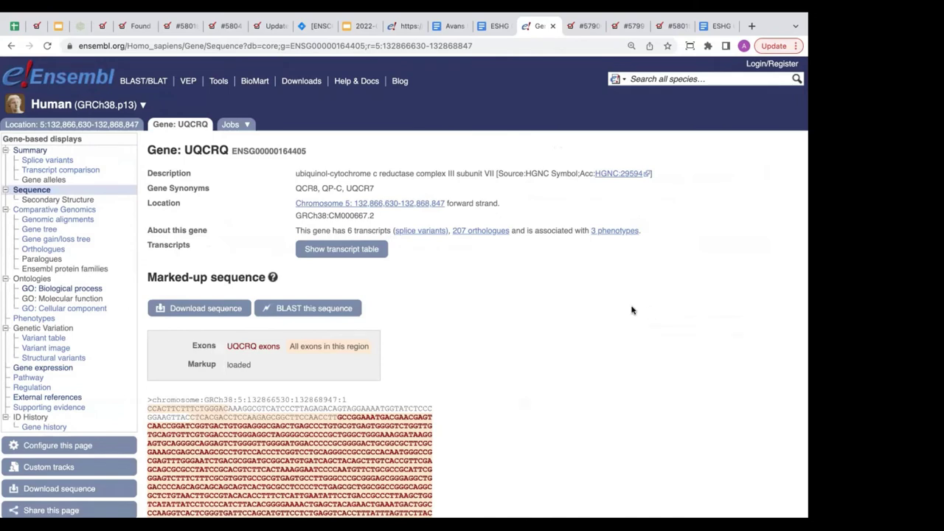
scroll(631, 309, down, 1)
scroll(631, 310, down, 2)
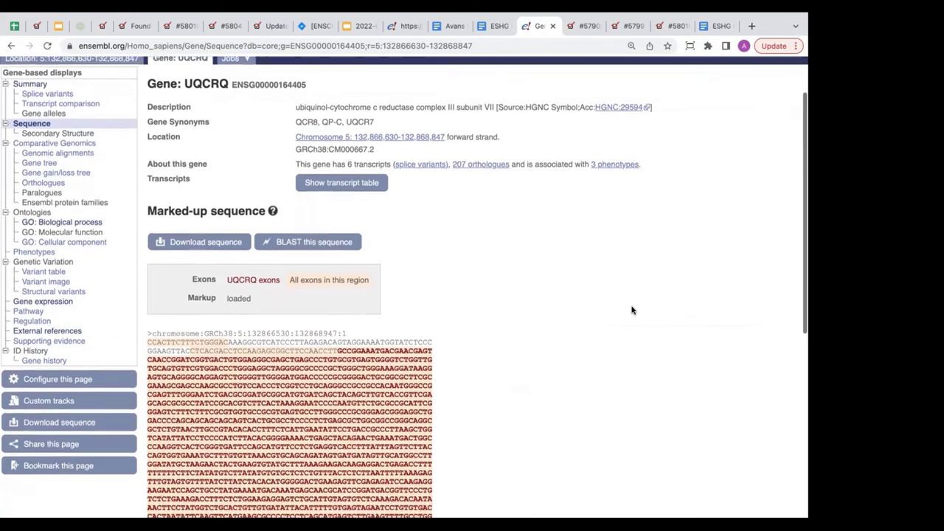
scroll(631, 309, down, 1)
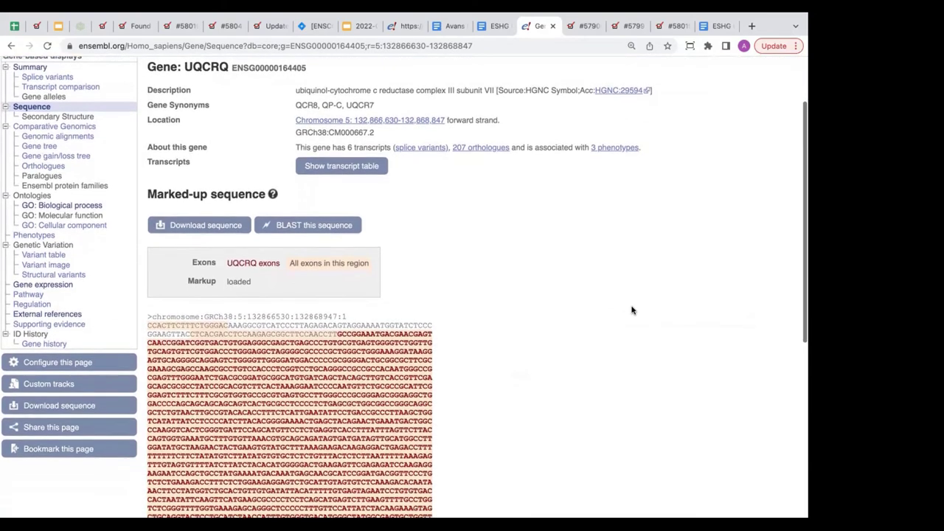
scroll(631, 310, down, 1)
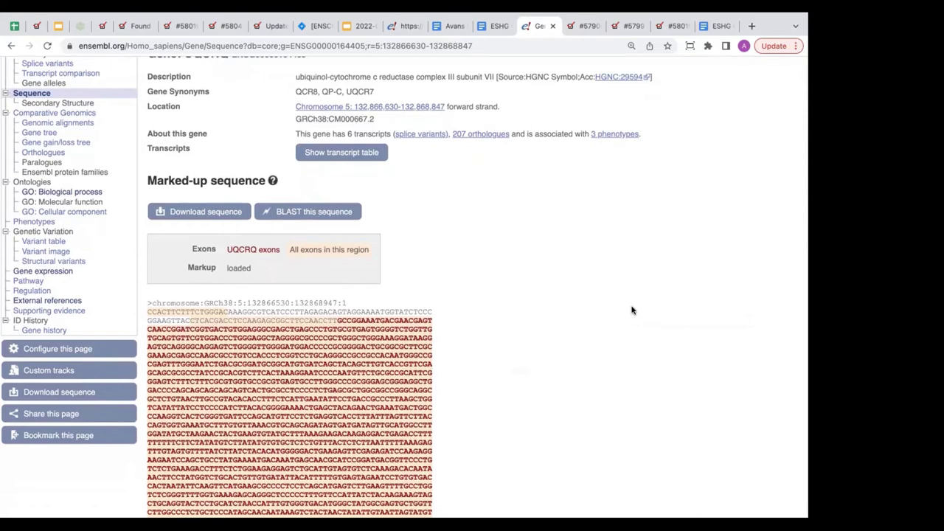
scroll(631, 310, up, 1)
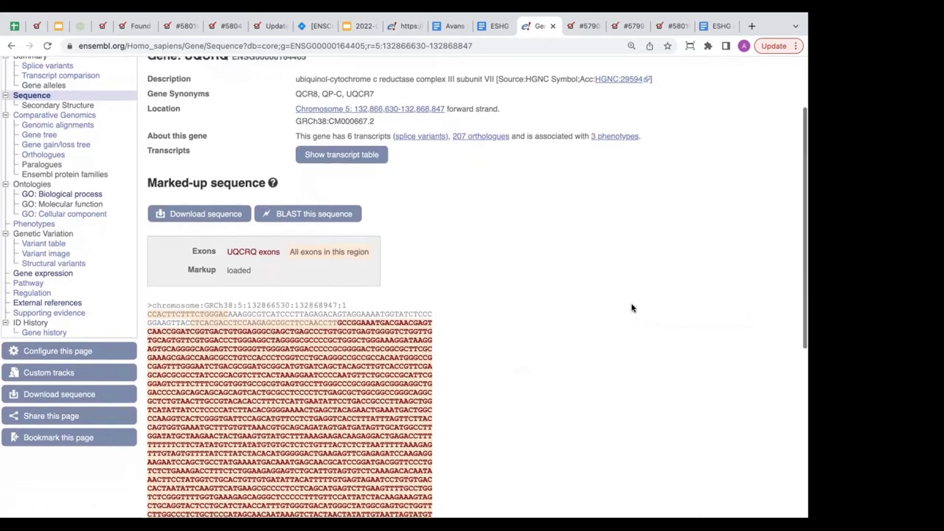
Open the help page for the marked-up sequence, read through its display options and video section, and close it
click(272, 184)
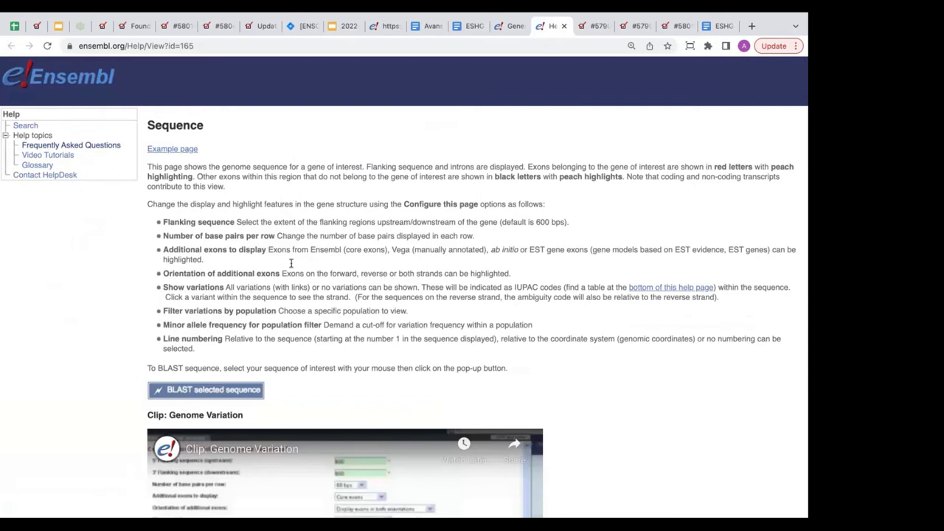
scroll(363, 304, down, 5)
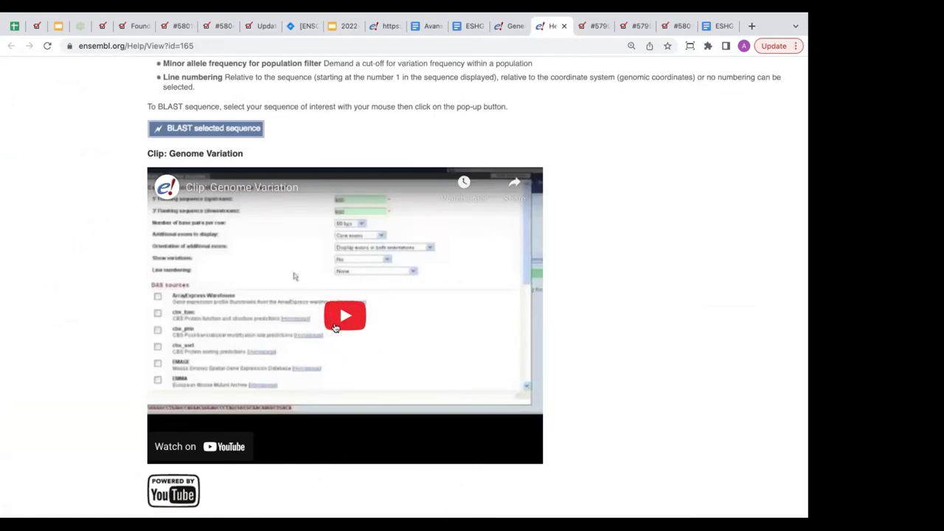
scroll(516, 206, up, 3)
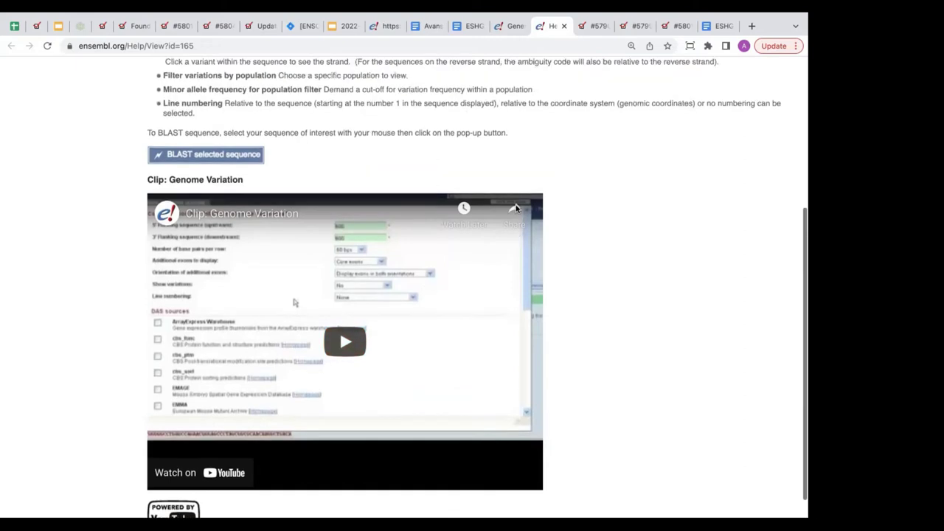
scroll(598, 111, up, 3)
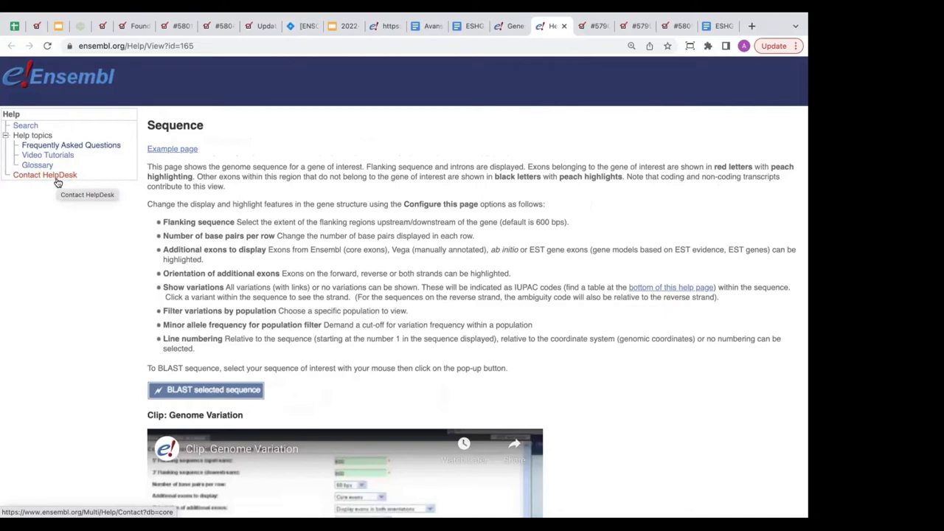
click(564, 27)
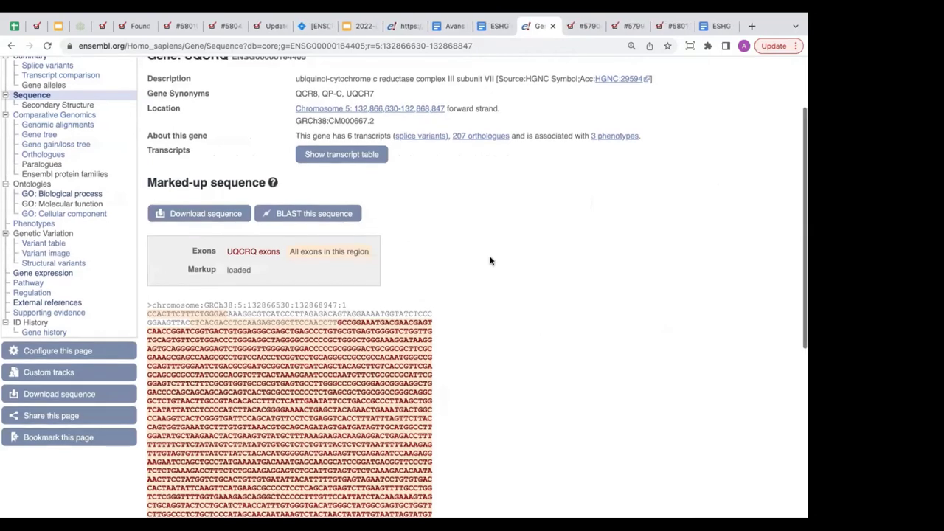
Open the download settings for the marked-up UQCRQ sequence and view the available file formats
scroll(490, 261, down, 1)
scroll(490, 260, down, 5)
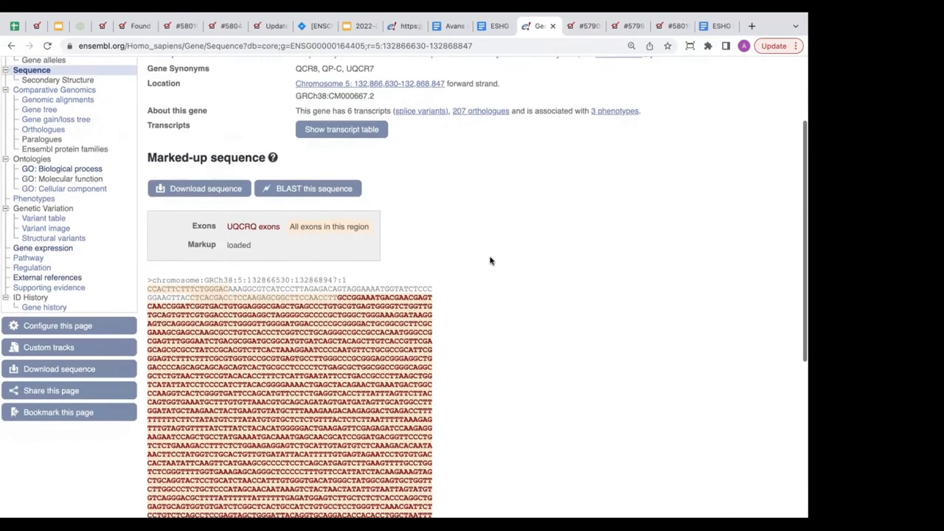
scroll(490, 261, down, 3)
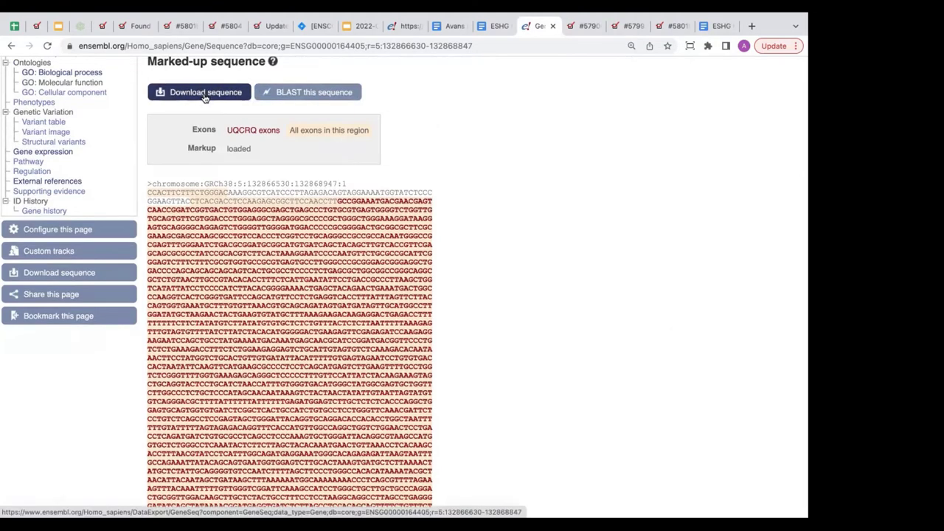
click(205, 96)
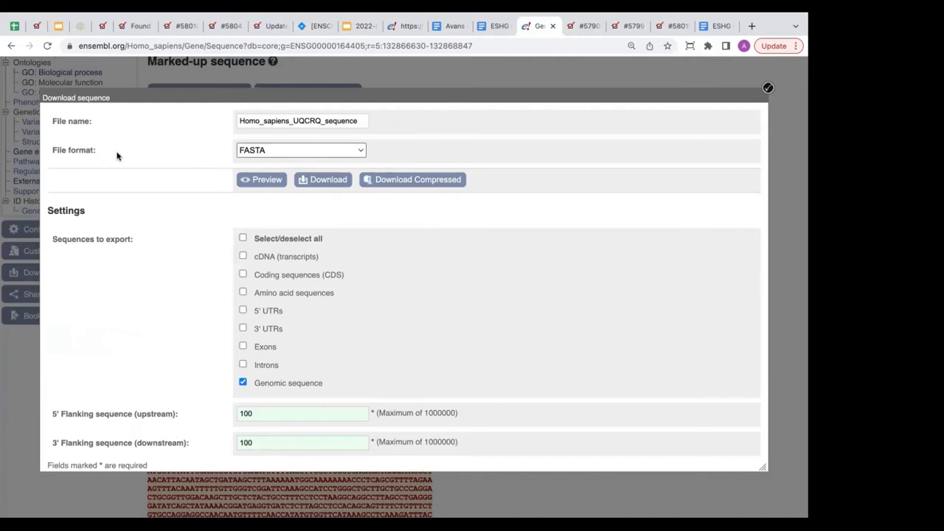
click(300, 151)
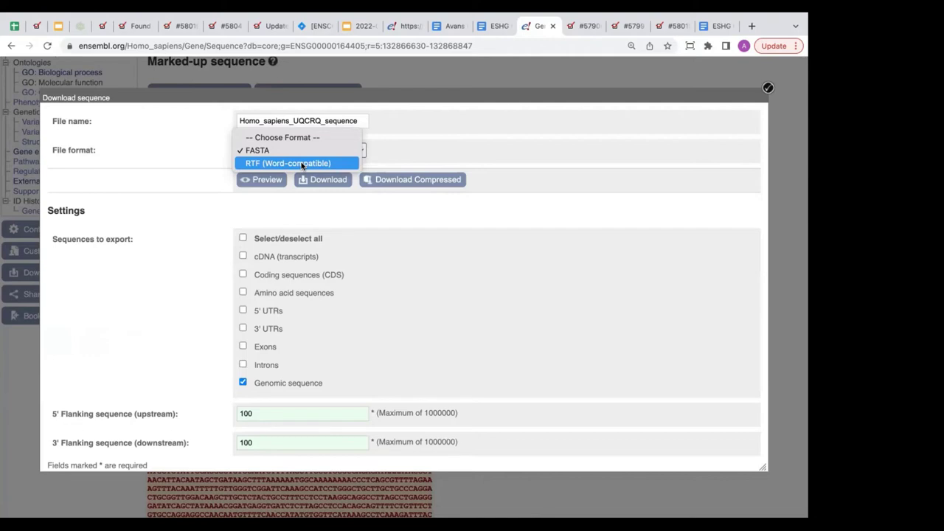
click(202, 179)
Review the sequence types to export, flanking lengths and file format guide in the download settings, and close them
scroll(204, 180, down, 1)
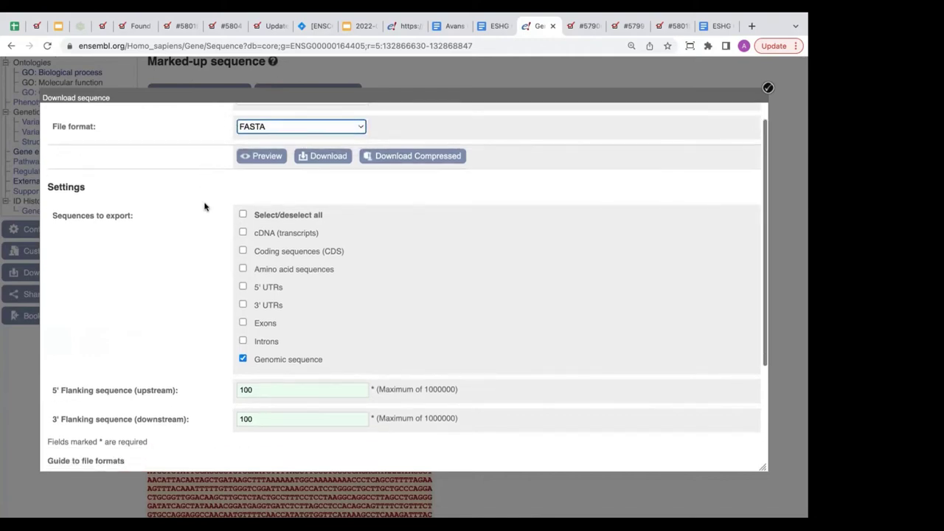
scroll(205, 207, down, 1)
scroll(205, 211, down, 3)
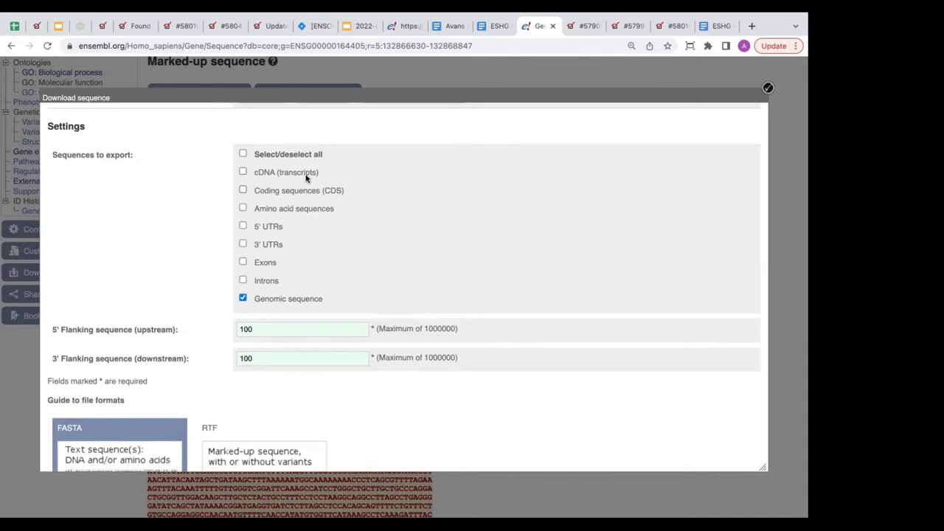
scroll(255, 299, down, 1)
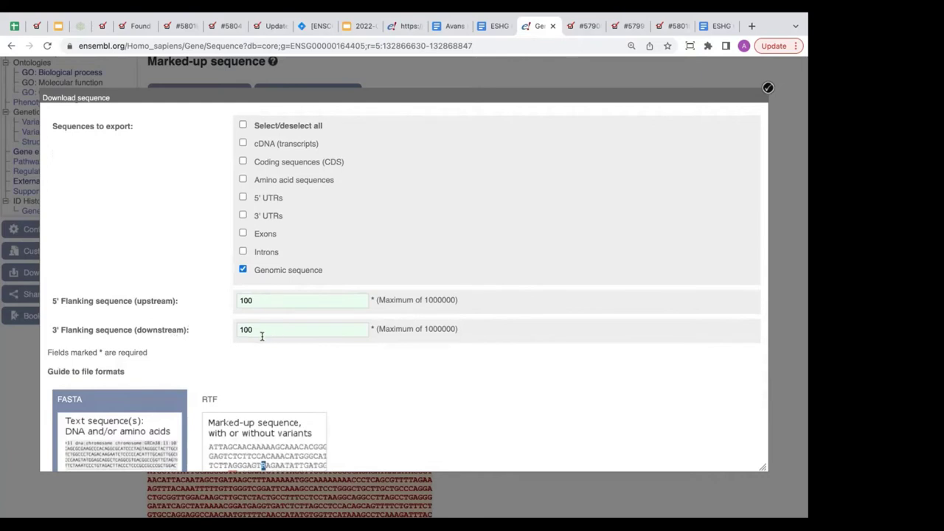
scroll(264, 359, down, 2)
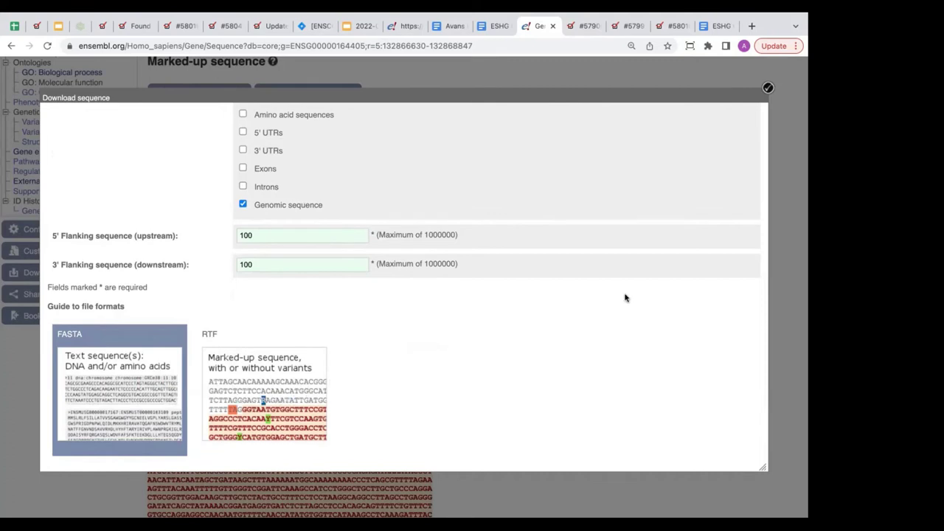
scroll(624, 297, up, 3)
scroll(624, 297, up, 2)
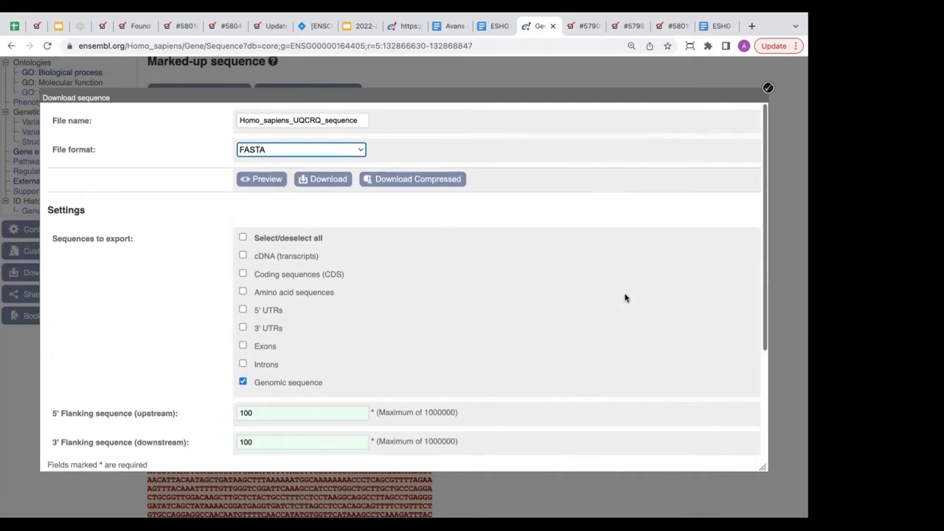
scroll(624, 297, down, 3)
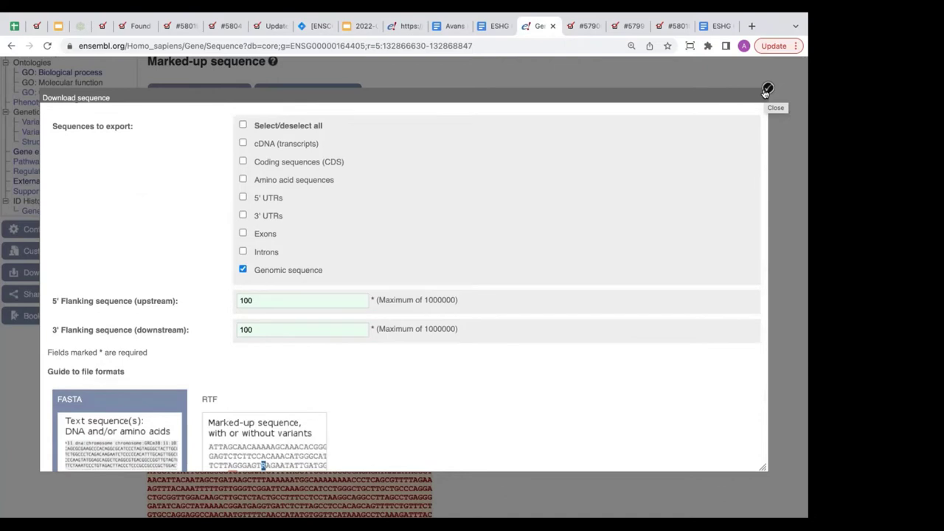
click(781, 124)
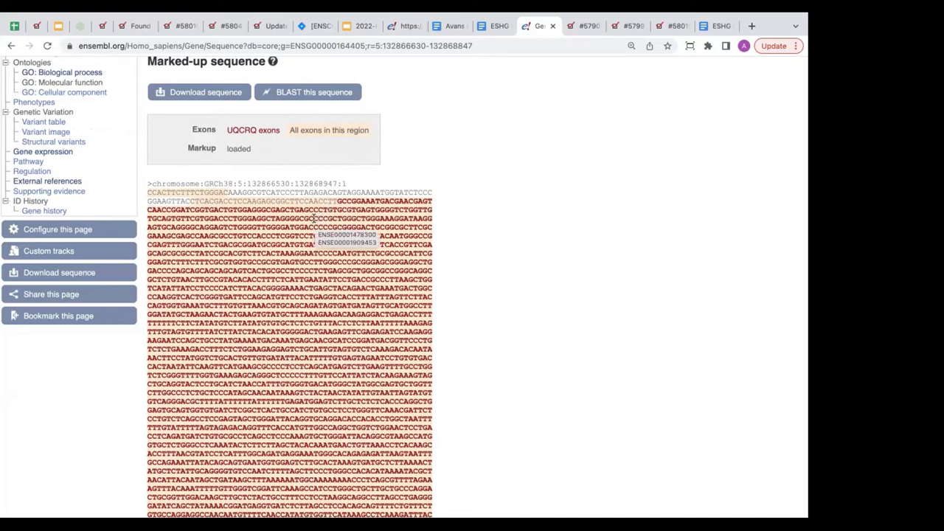
Highlight two short stretches of the marked-up sequence to view the BLAST option for a selection, and clear each selection
drag(312, 219, 427, 219)
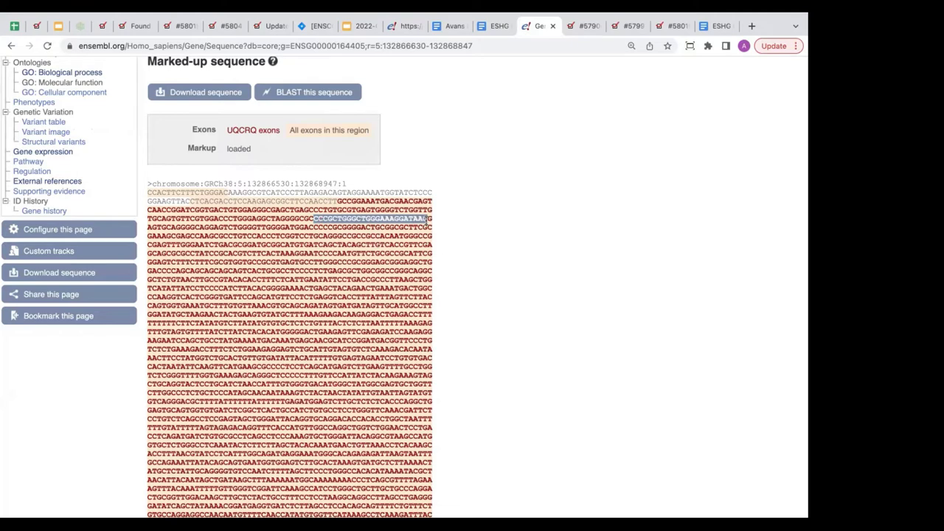
drag(427, 218, 433, 219)
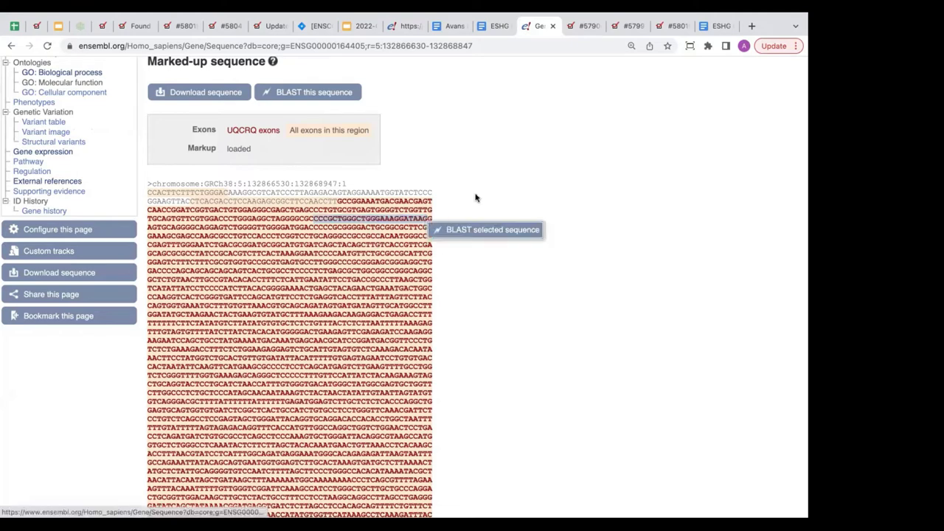
click(476, 196)
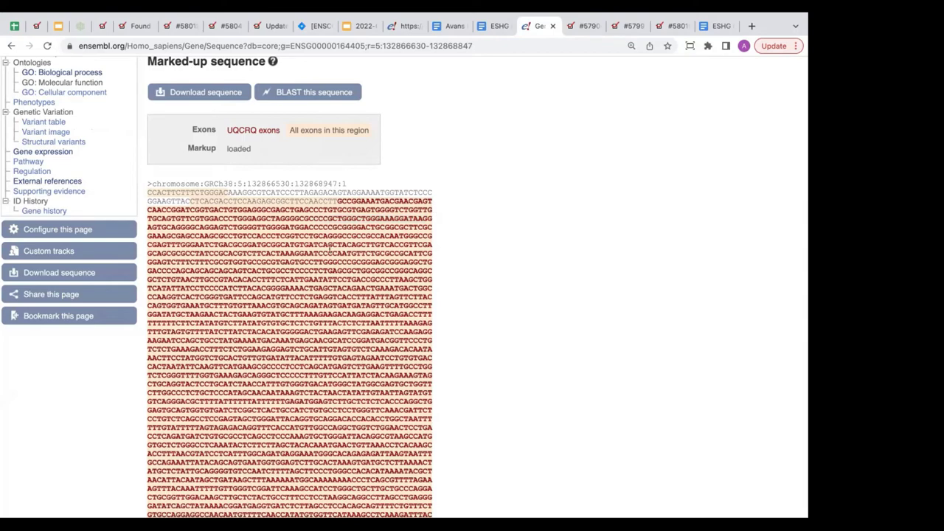
drag(328, 252, 408, 255)
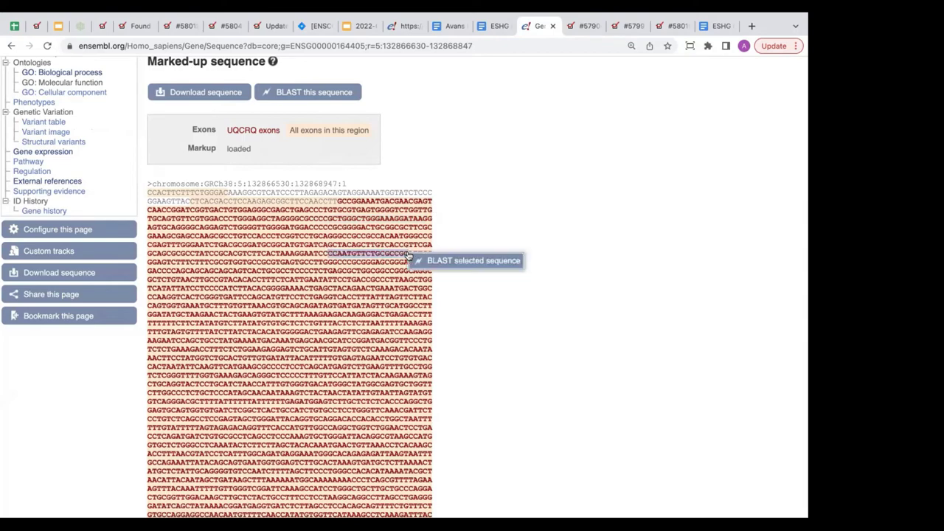
click(462, 232)
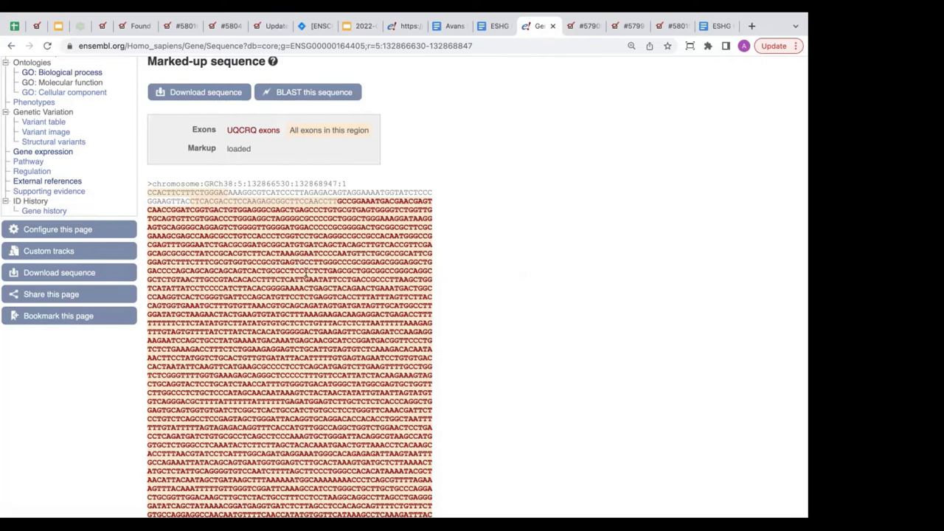
Set both the 5' upstream and 3' downstream flanking sequences to 50 in the page's display configuration
mouse_move(293, 275)
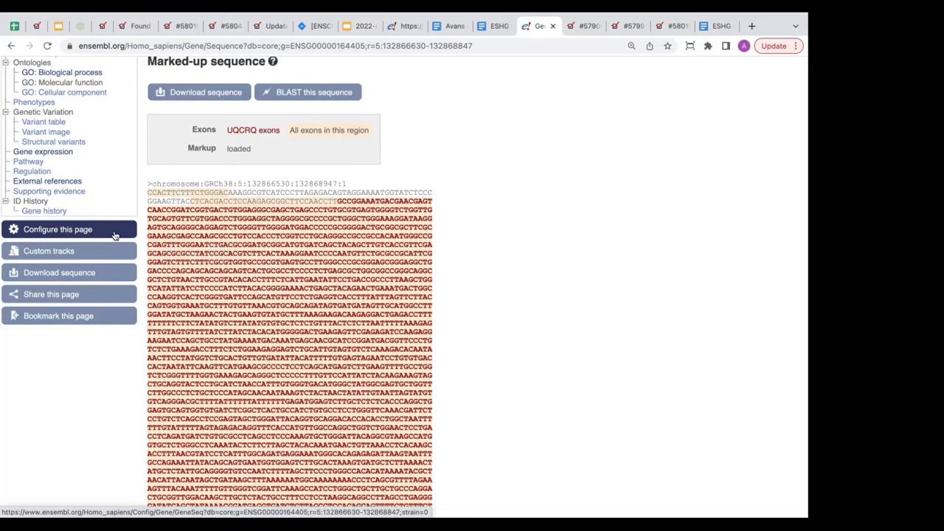
click(71, 232)
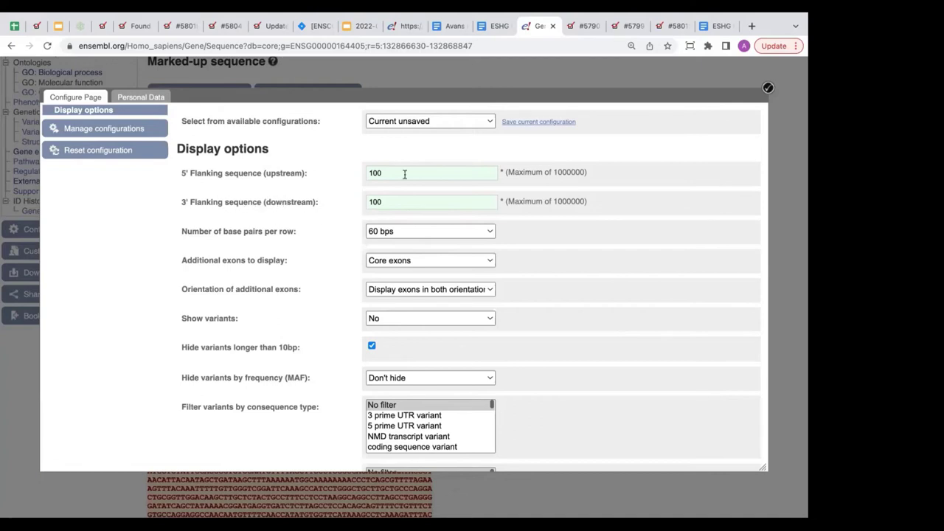
drag(405, 175, 367, 174)
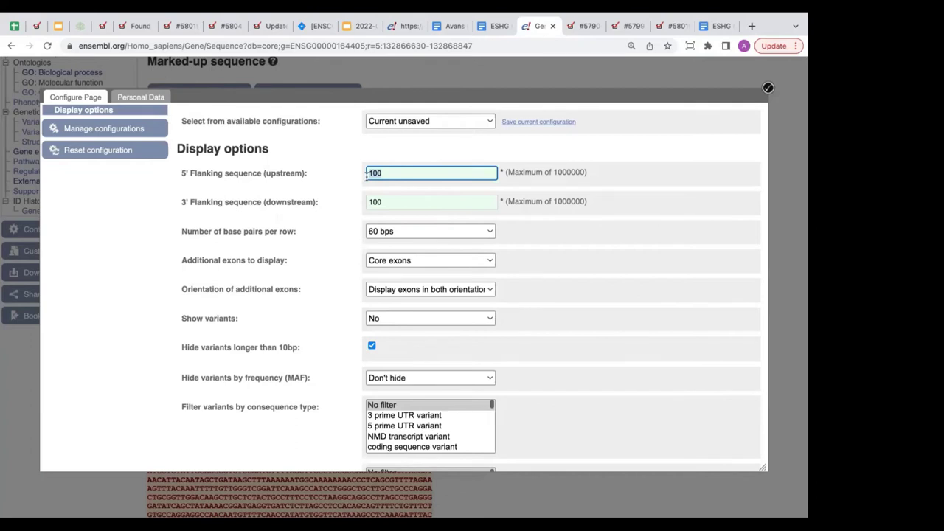
text(50)
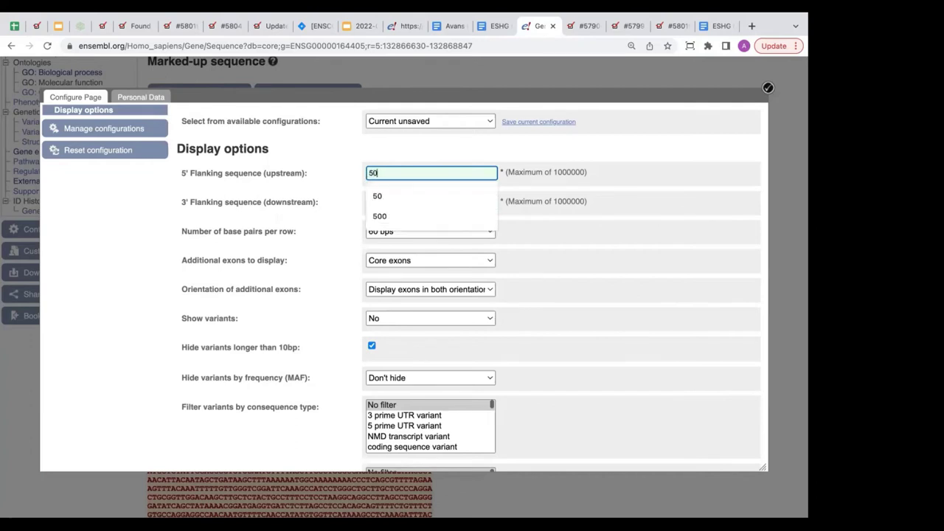
click(368, 199)
click(368, 202)
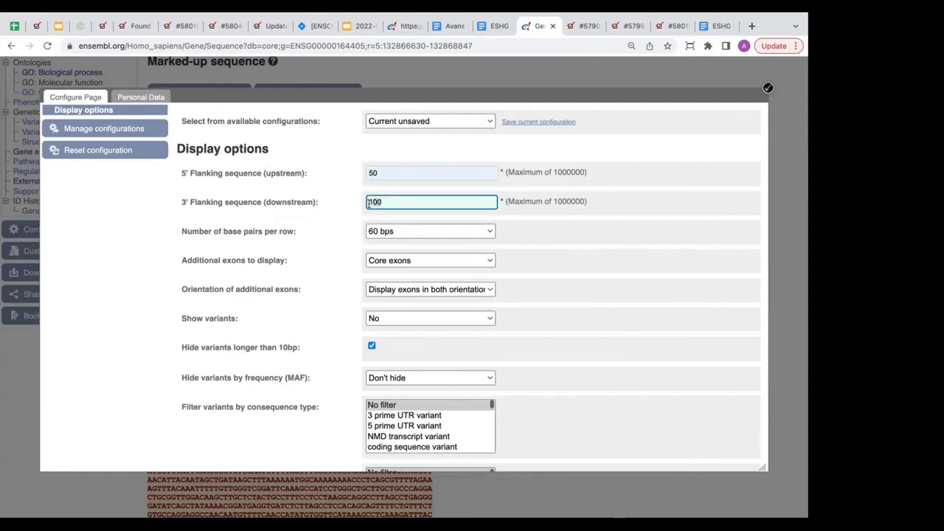
double_click(367, 201)
text(50)
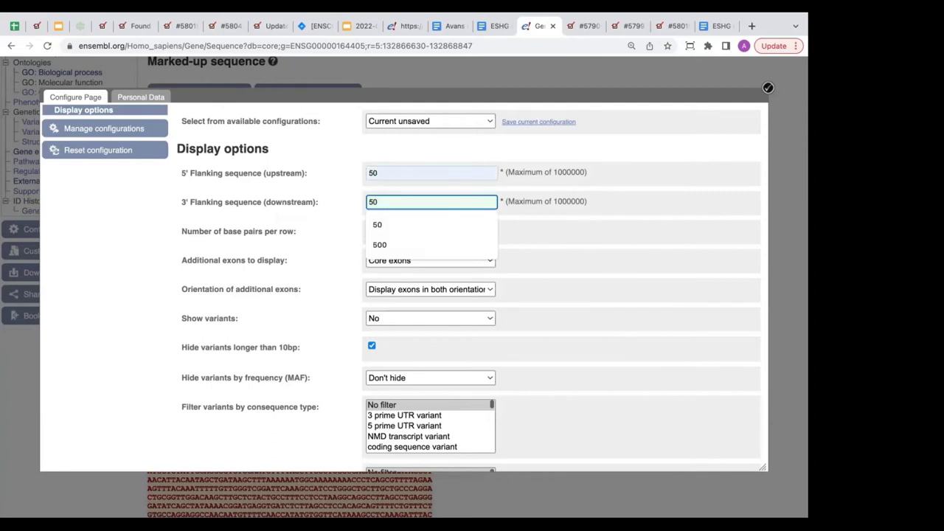
click(387, 221)
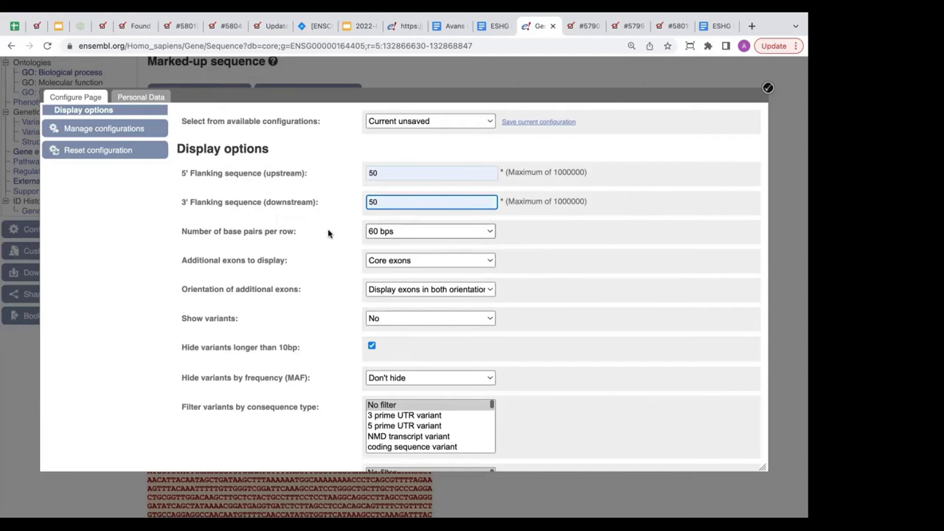
Set Show variants to Yes in the display options for the marked-up sequence
scroll(338, 246, down, 2)
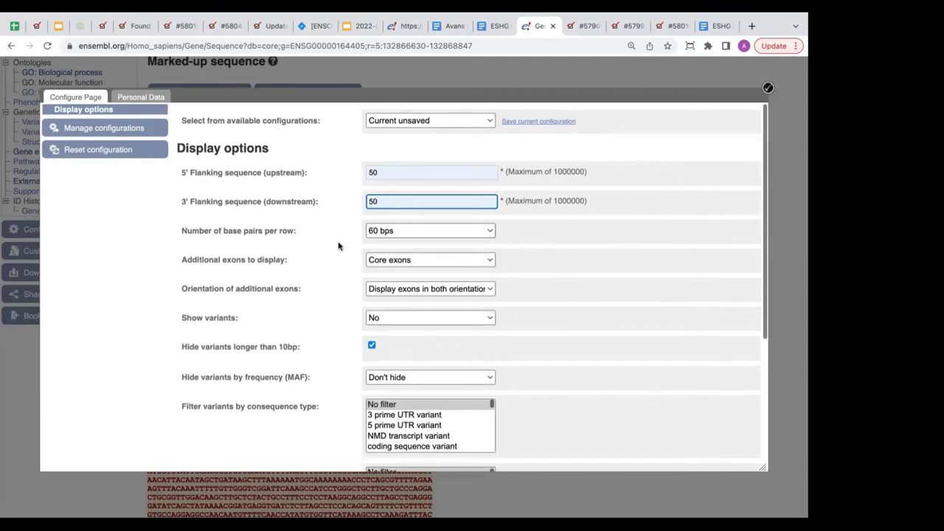
scroll(338, 247, down, 1)
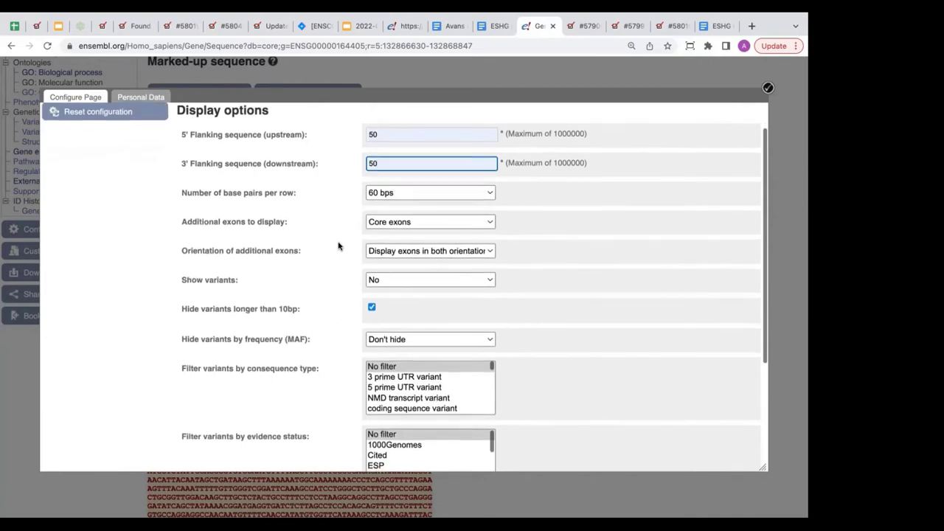
scroll(338, 246, down, 1)
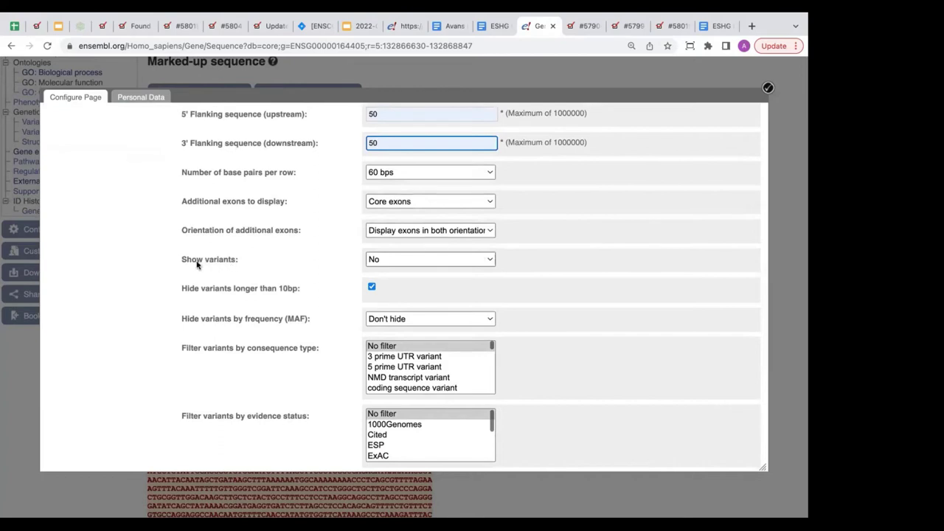
click(412, 265)
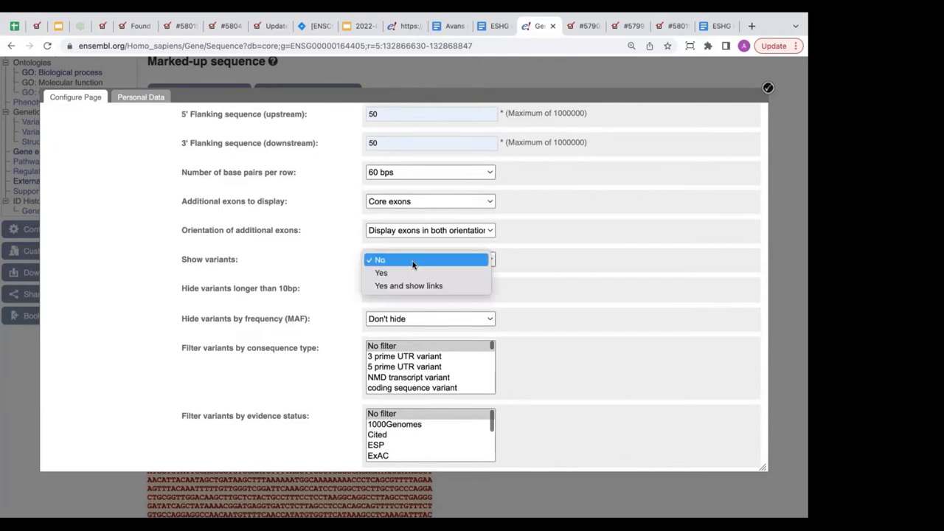
click(411, 272)
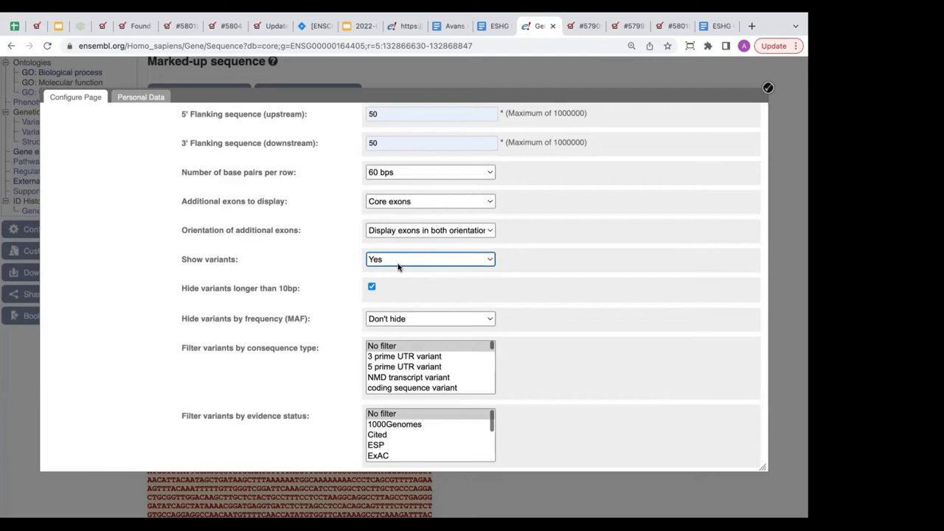
Review the variant filters, line numbering and pop-up options, and save and close the page configuration
scroll(396, 310, down, 5)
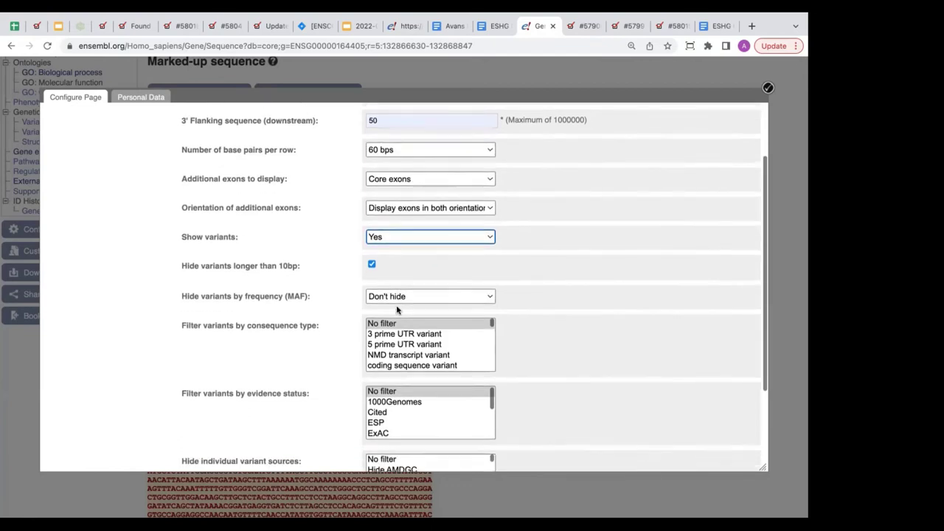
scroll(396, 309, down, 3)
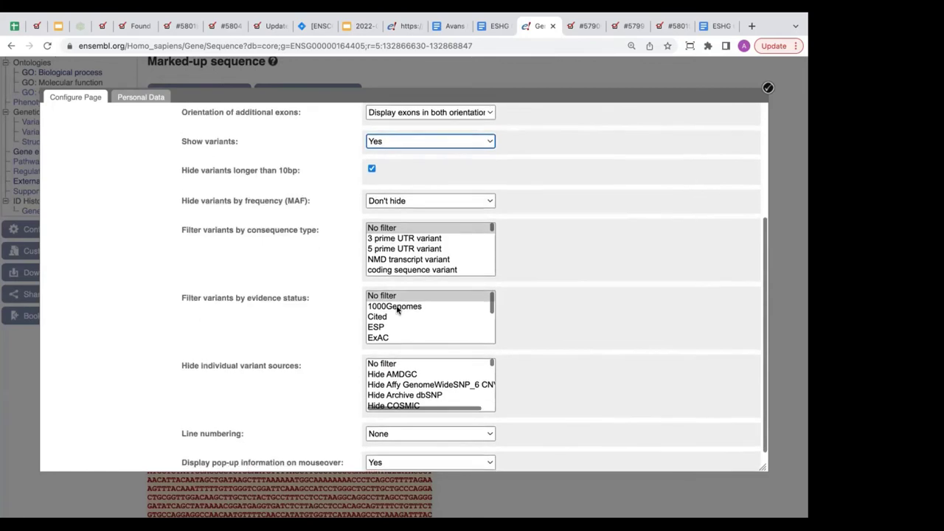
scroll(396, 309, down, 1)
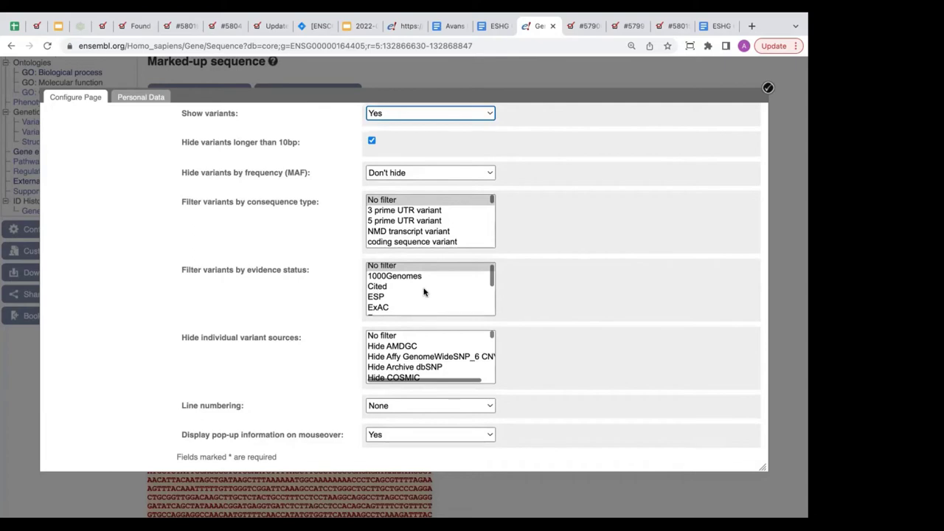
scroll(637, 271, up, 3)
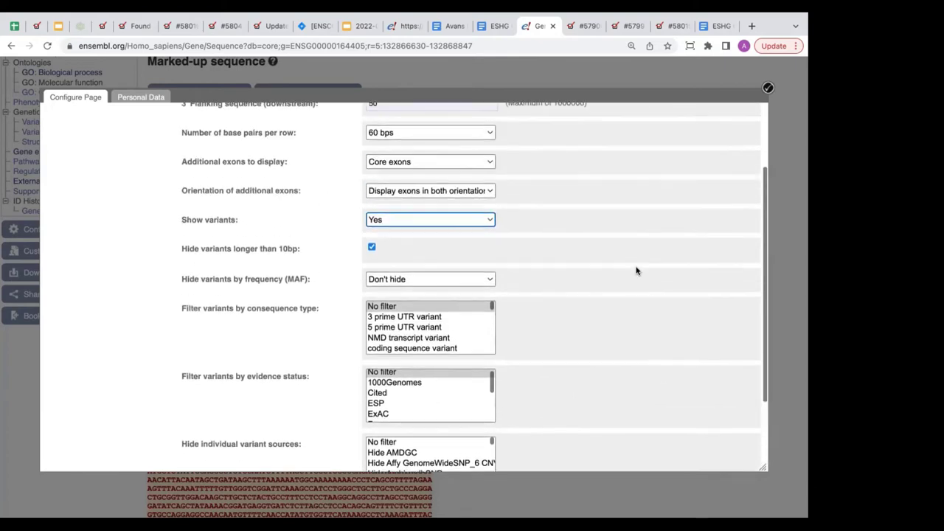
scroll(636, 270, up, 3)
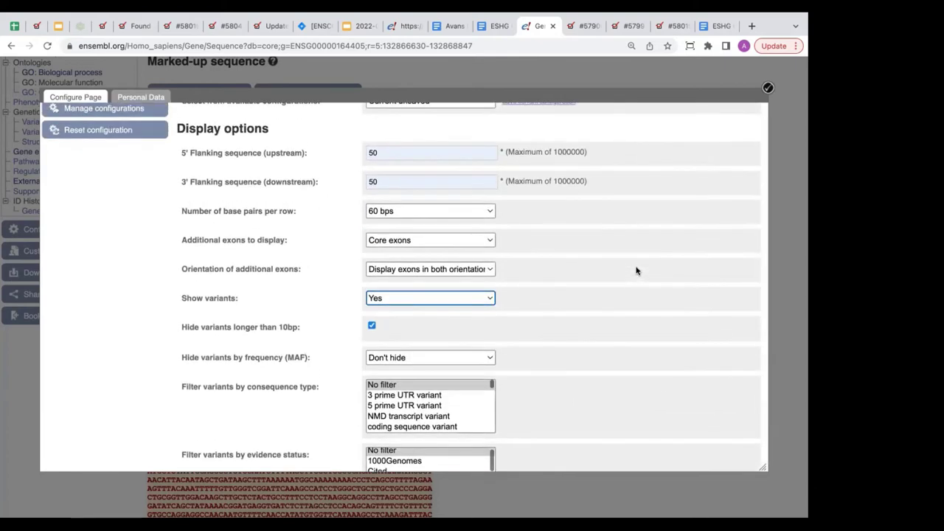
scroll(636, 271, up, 1)
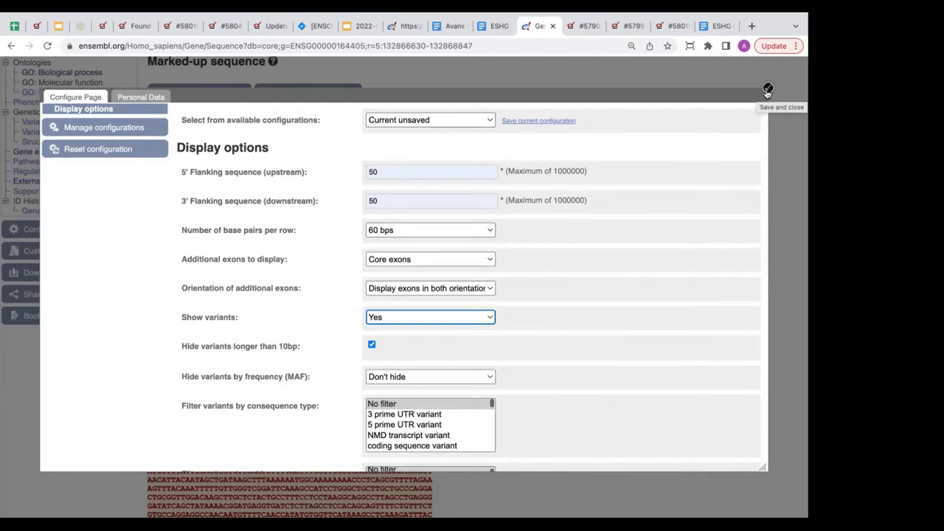
click(767, 90)
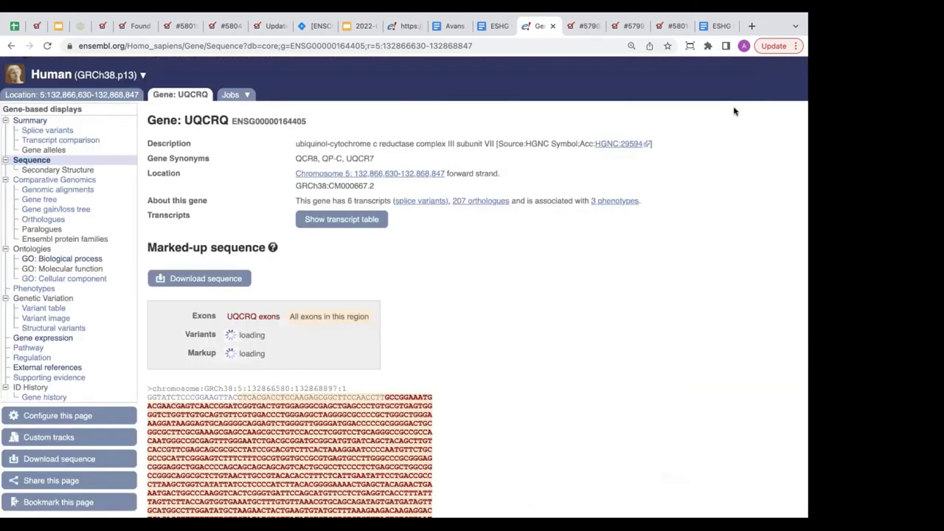
Examine the variant colour legend and the details of a missense variant near the start of the marked-up sequence, and close the details
scroll(607, 292, down, 3)
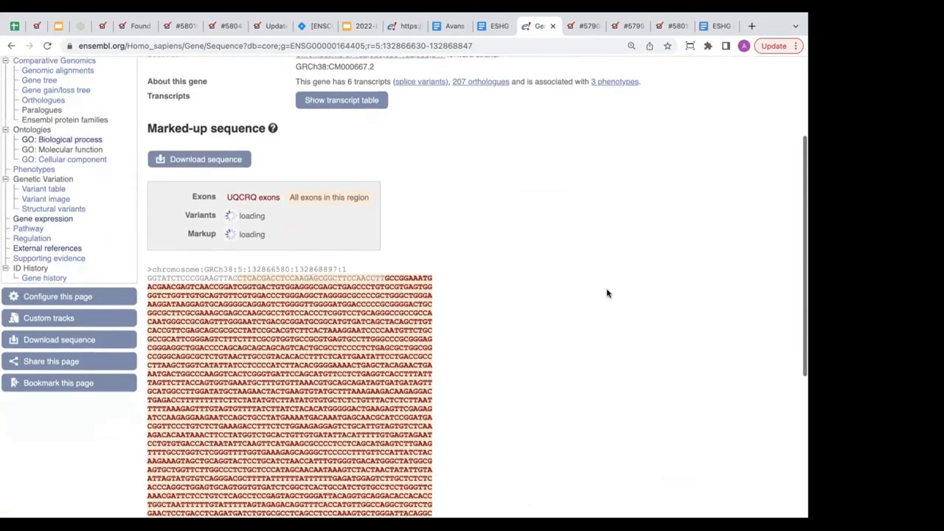
scroll(607, 293, down, 2)
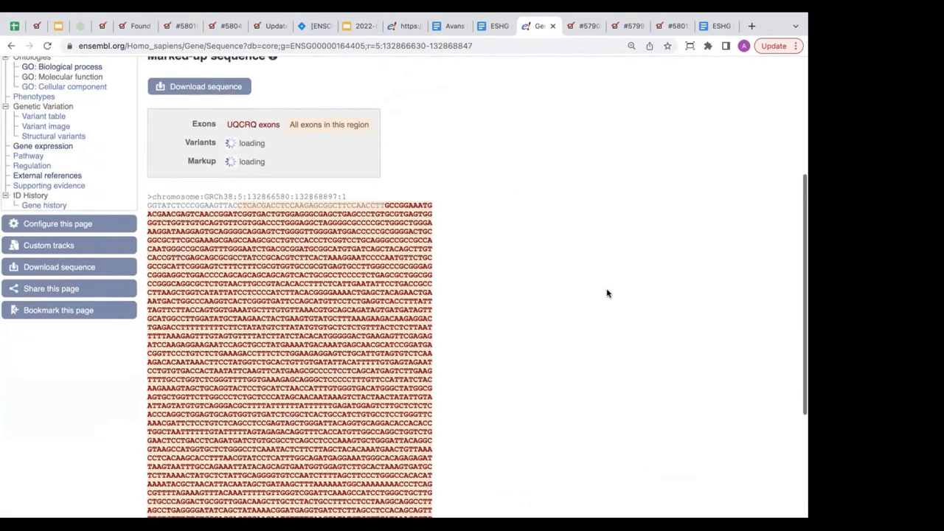
scroll(607, 293, down, 1)
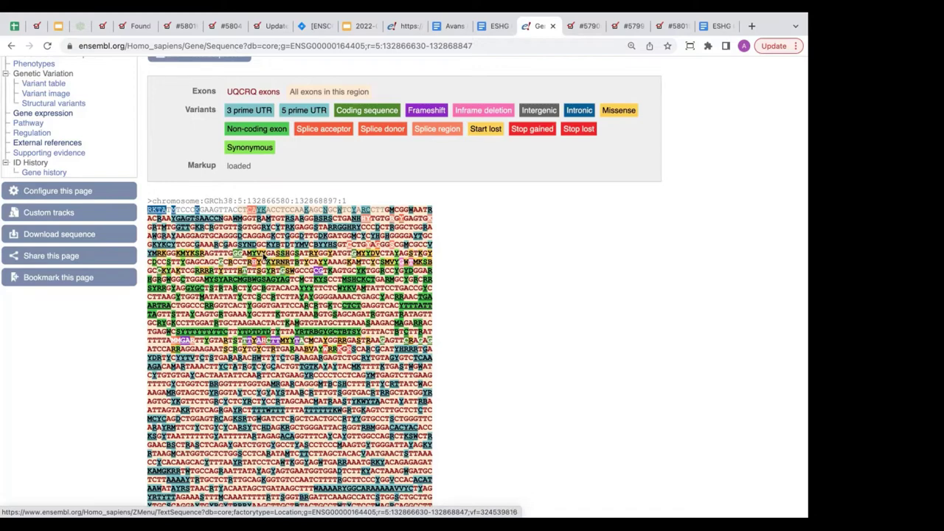
click(266, 258)
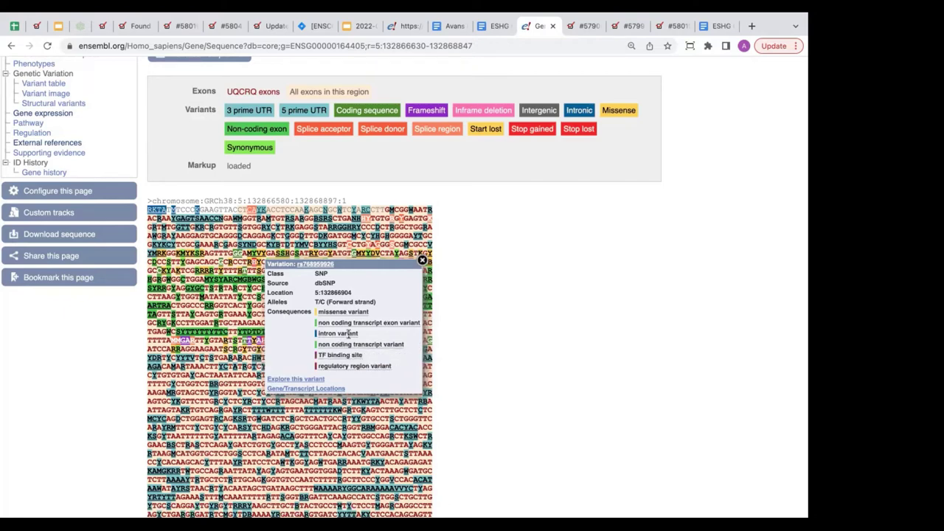
click(422, 260)
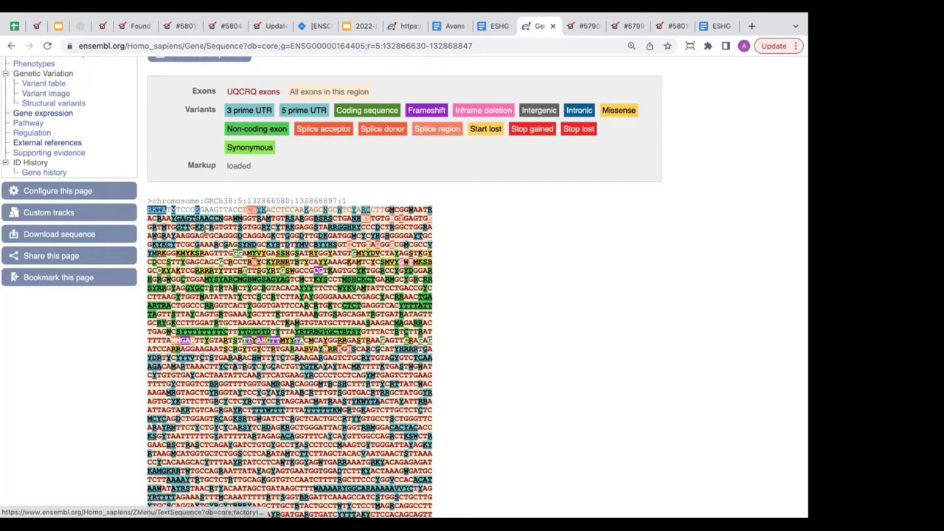
mouse_move(211, 238)
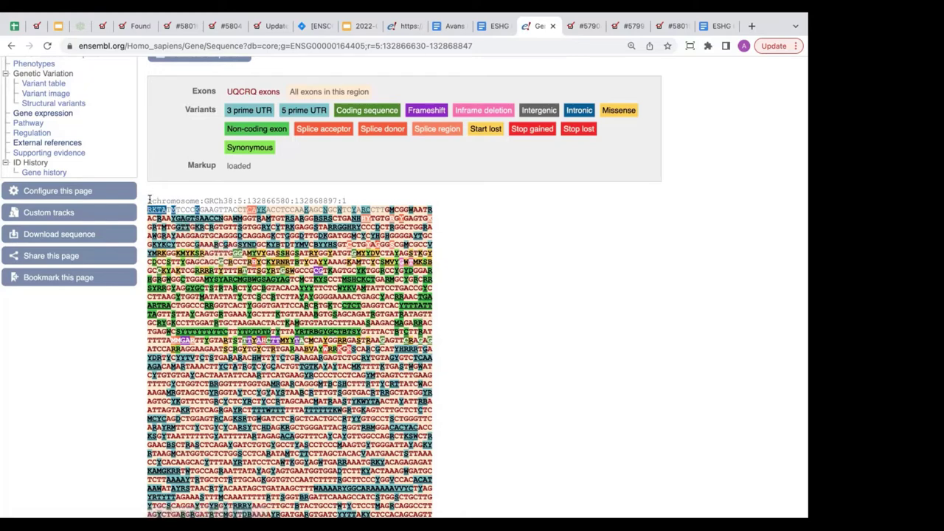
mouse_move(147, 200)
mouse_down()
mouse_move(346, 203)
mouse_move(149, 199)
mouse_up()
Open the gene's GO: Biological process page and view the full table of ontology terms
scroll(355, 199, up, 1)
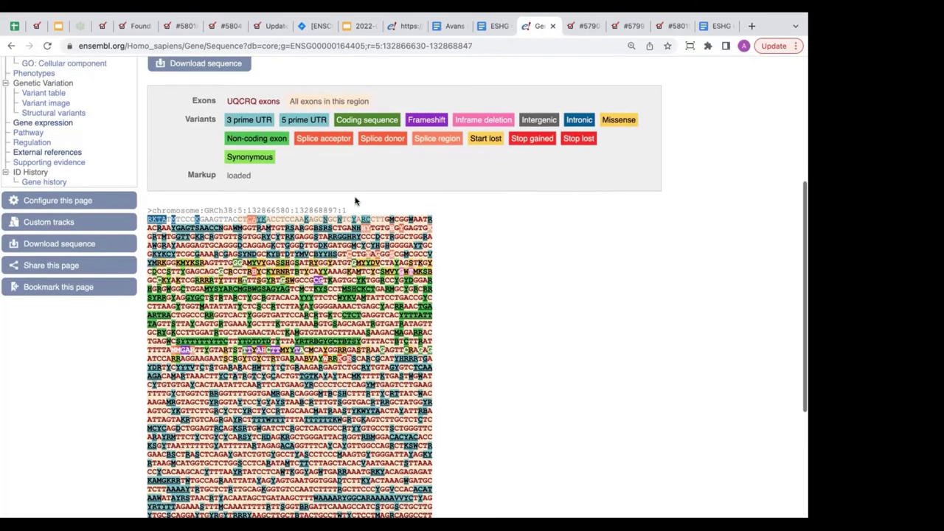
scroll(355, 200, up, 2)
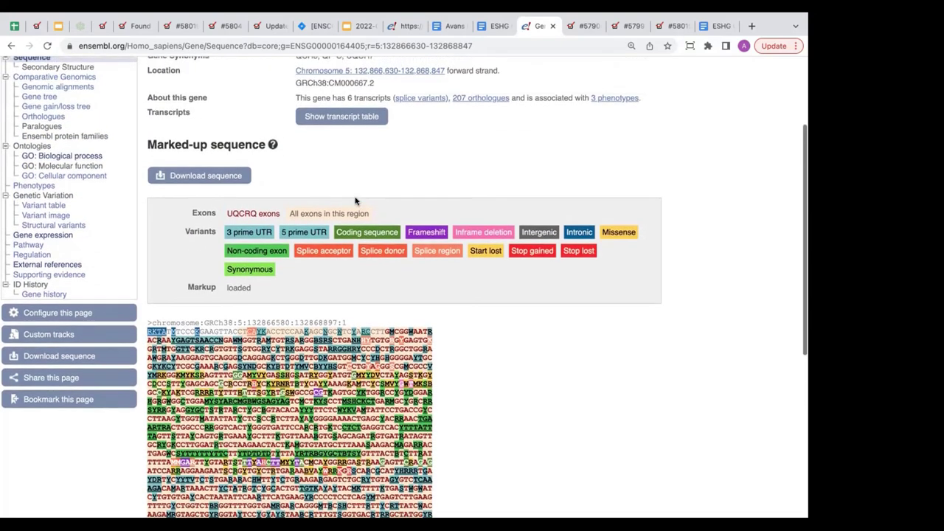
scroll(354, 200, up, 1)
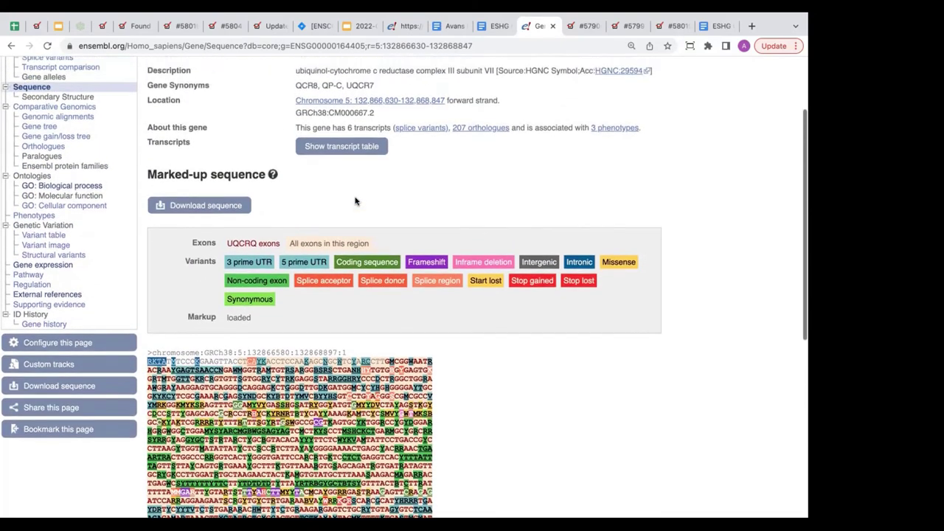
scroll(355, 199, up, 1)
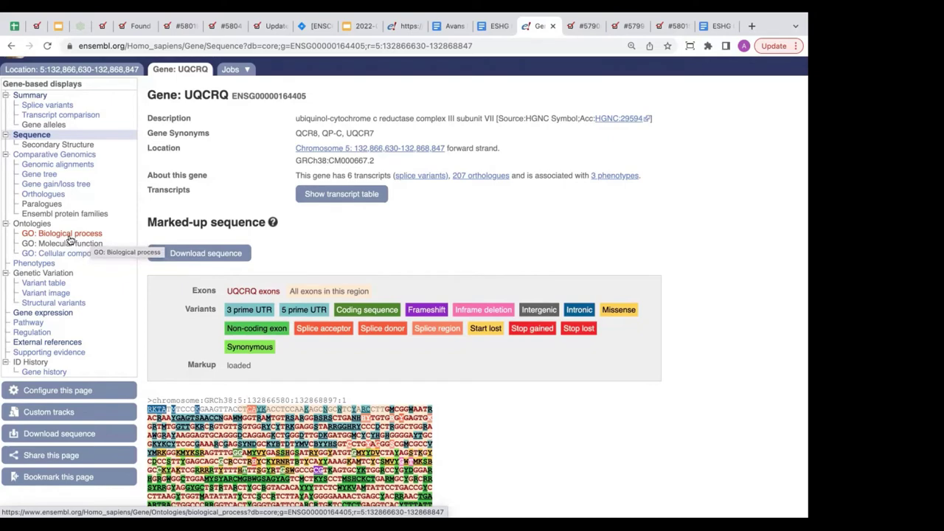
click(70, 240)
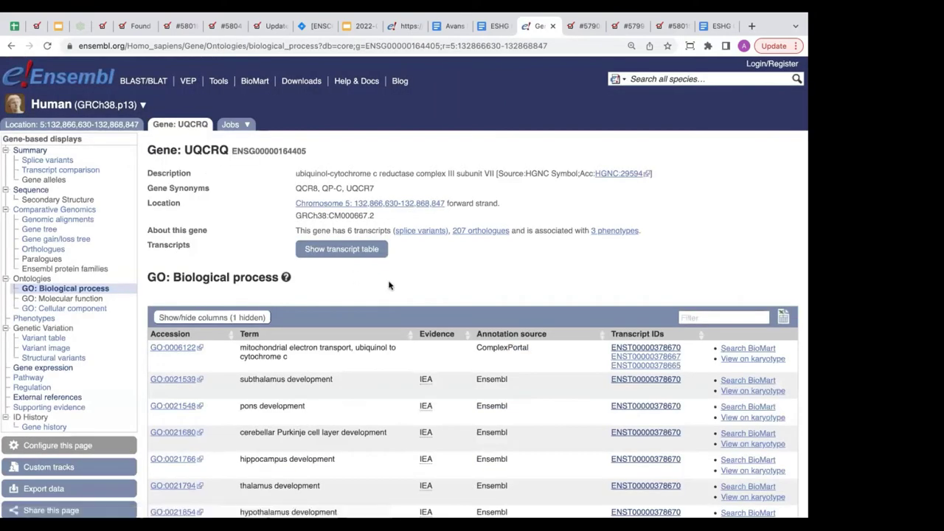
scroll(389, 287, down, 2)
scroll(390, 287, down, 2)
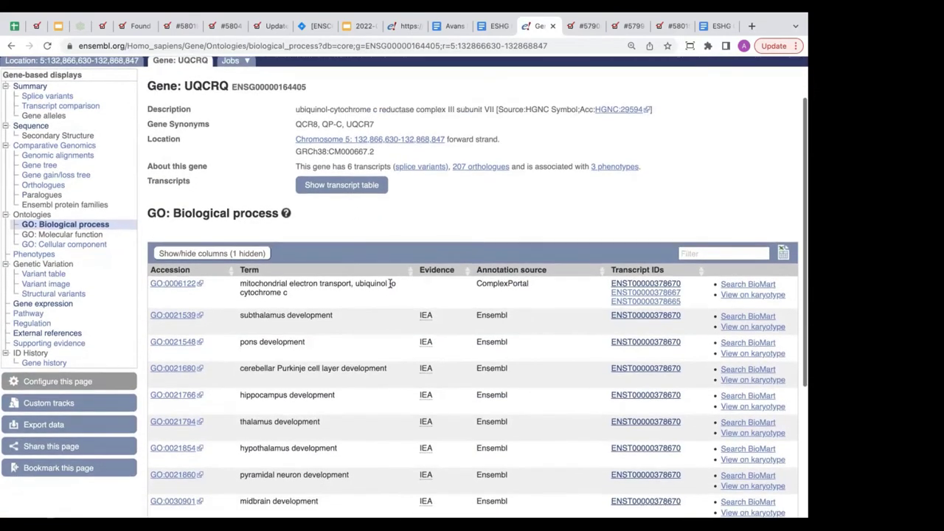
scroll(390, 286, down, 1)
scroll(390, 288, down, 1)
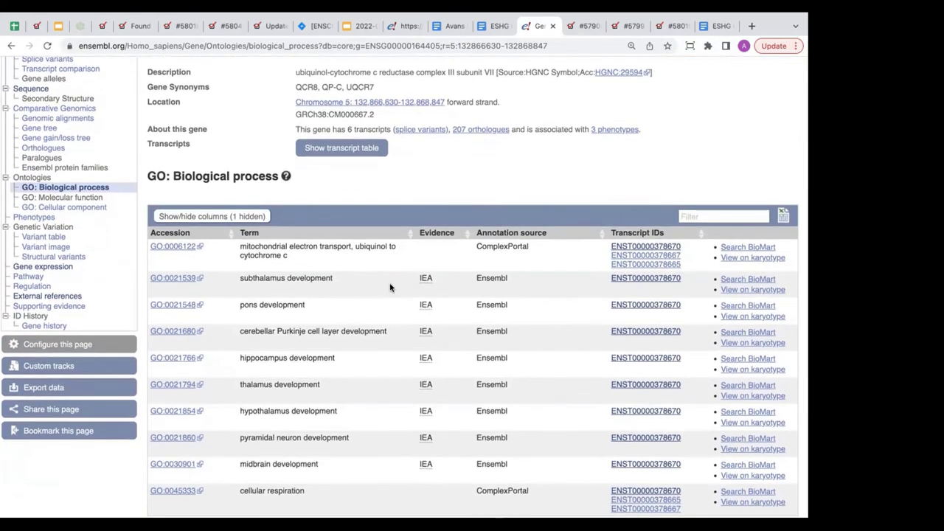
scroll(390, 288, down, 1)
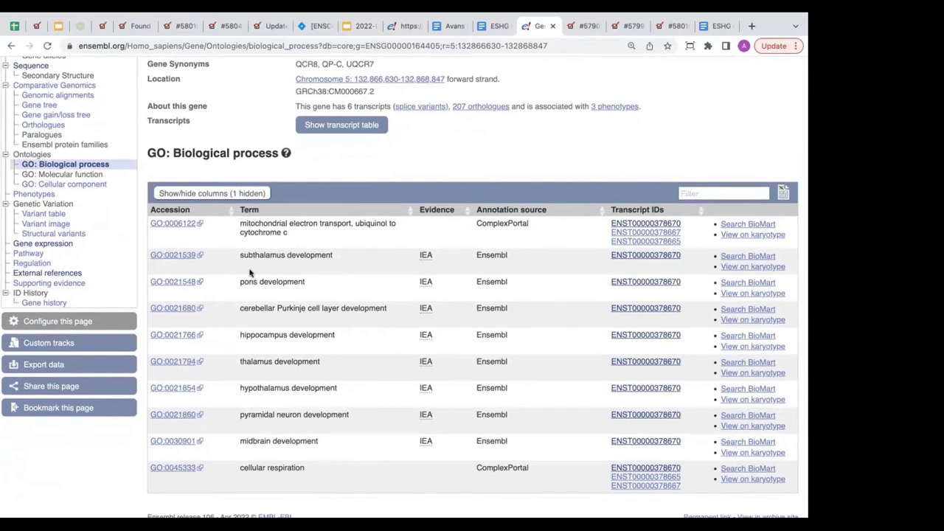
Examine the GO accessions, annotation sources and transcript IDs, and place the cursor in the table's filter field
click(179, 250)
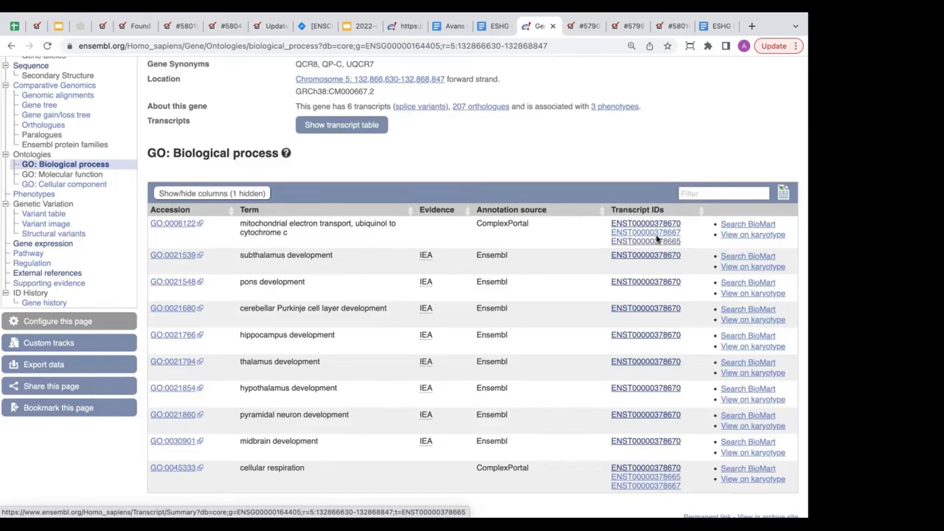
scroll(452, 277, down, 4)
scroll(453, 277, up, 3)
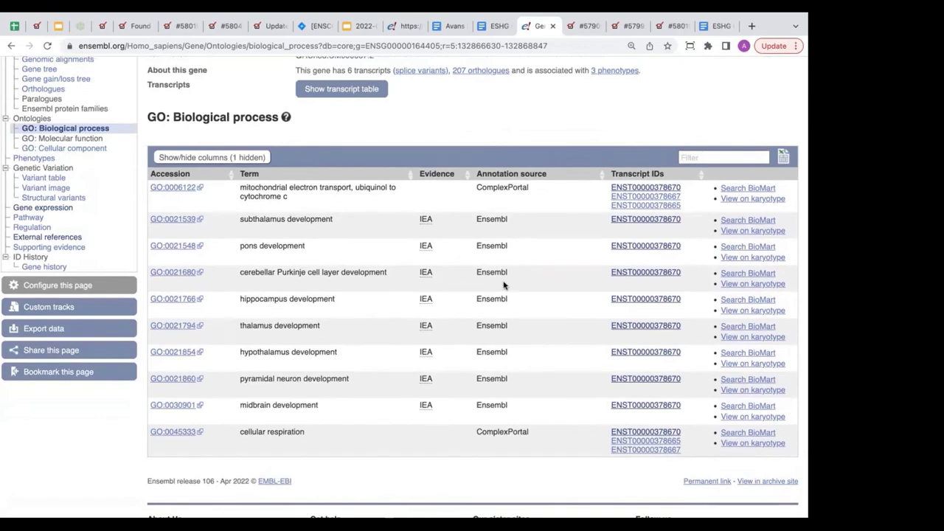
click(701, 157)
click(695, 158)
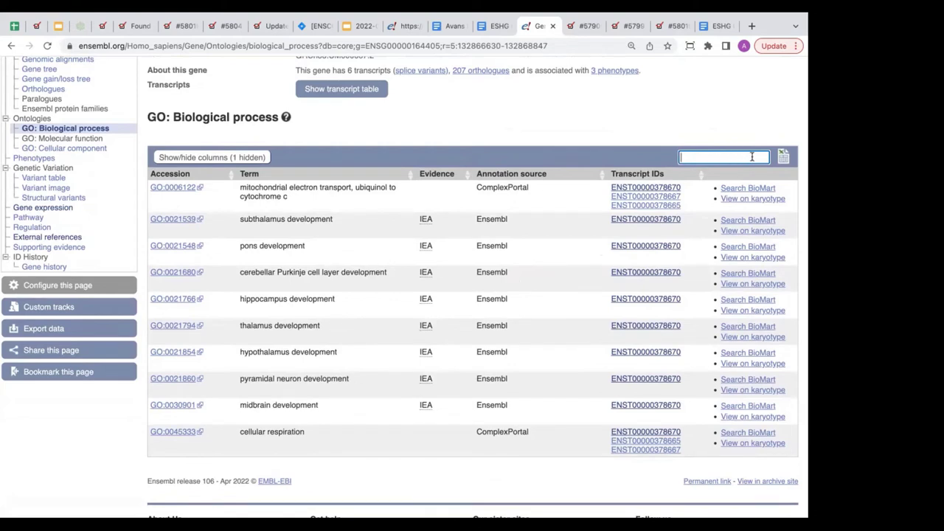
mouse_move(783, 158)
Open the gene's External references page and review the matching database identifiers
scroll(320, 126, up, 1)
scroll(277, 139, up, 2)
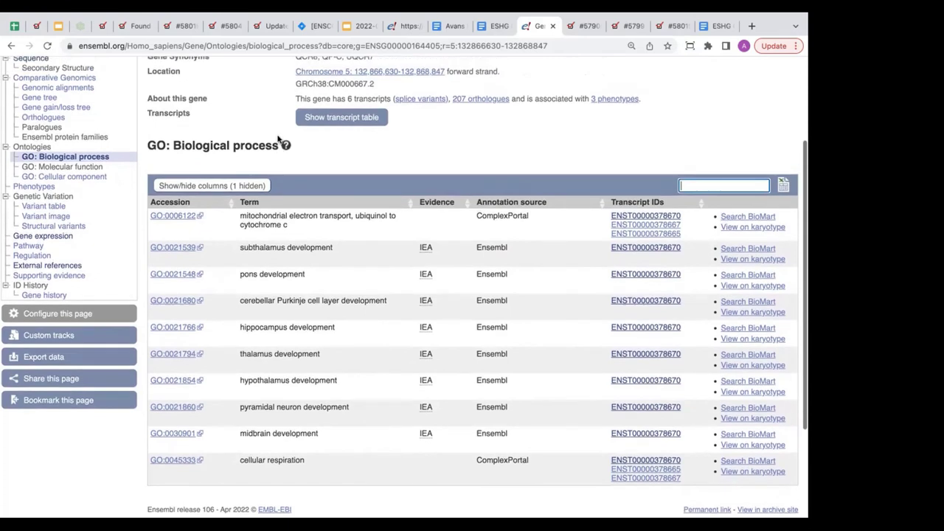
scroll(271, 141, up, 2)
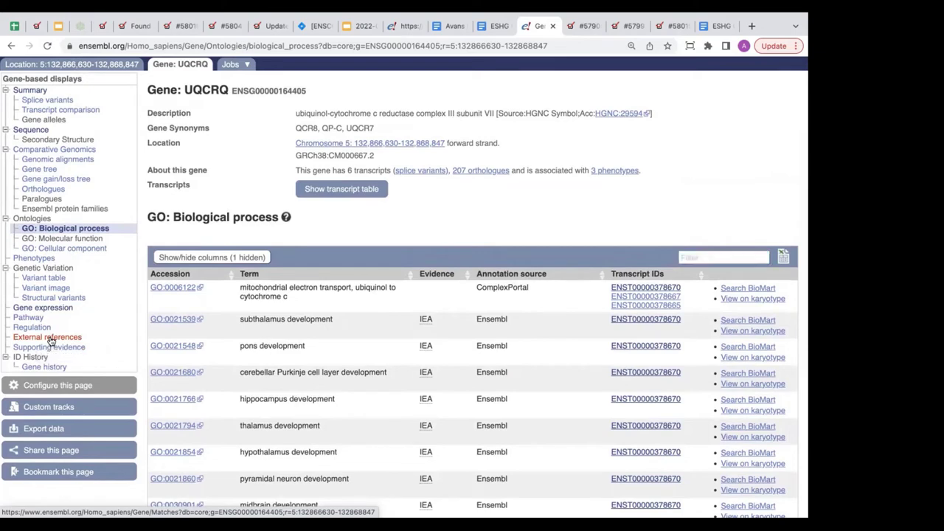
click(49, 337)
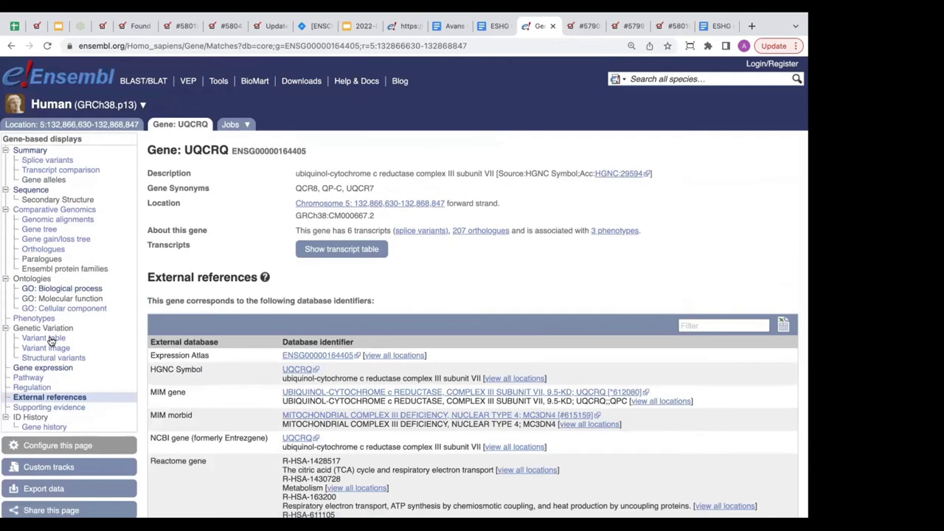
scroll(258, 340, down, 1)
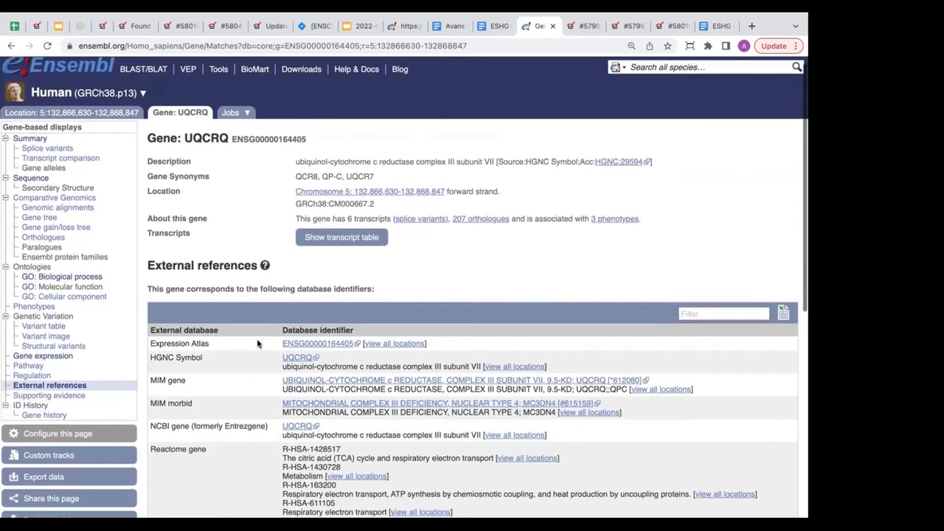
scroll(257, 342, down, 3)
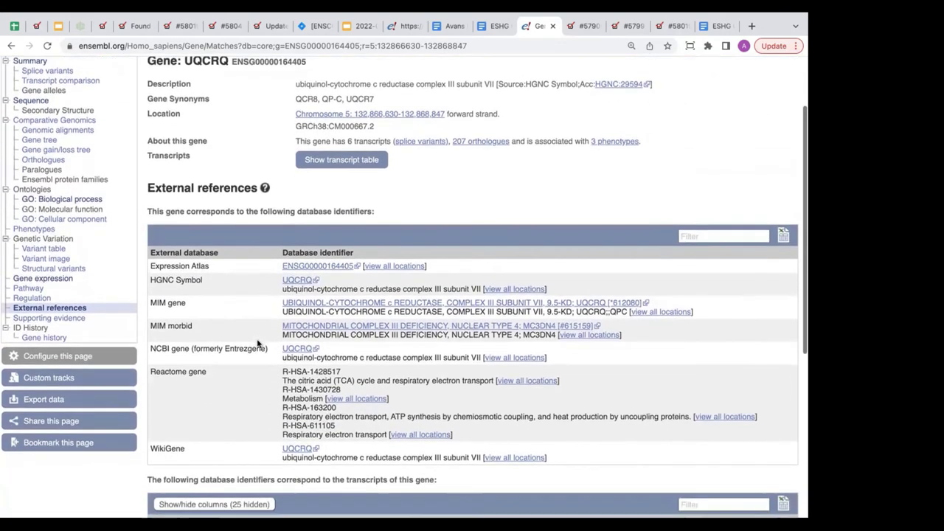
scroll(257, 343, down, 2)
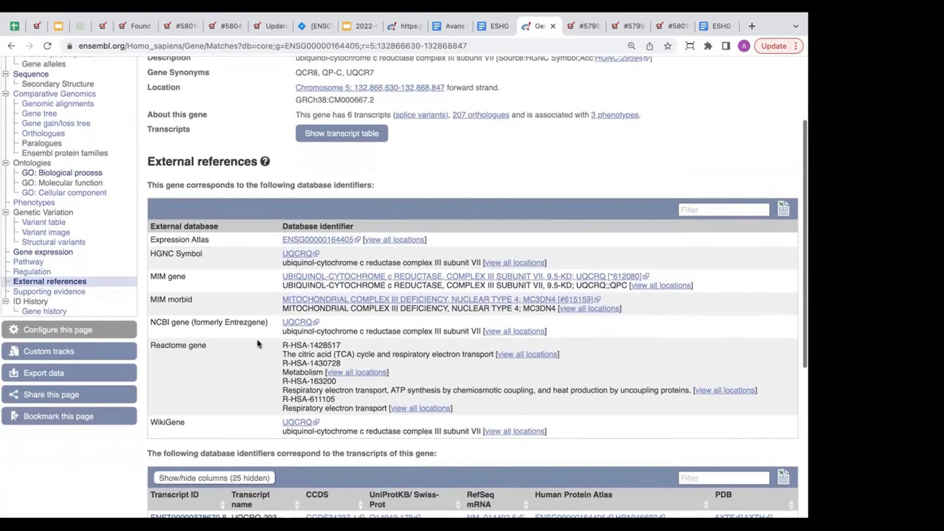
Review the gene's external database identifiers and the table of identifiers matched to its individual transcripts
scroll(257, 343, down, 1)
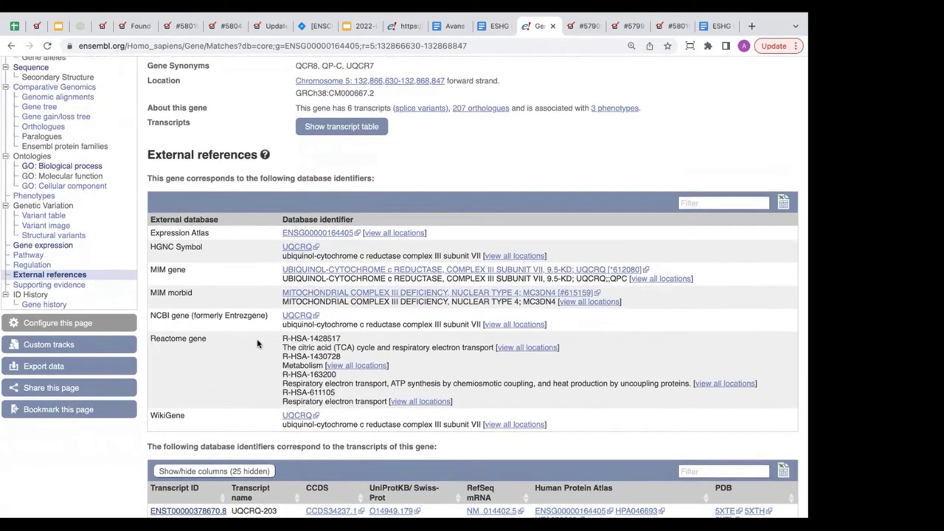
scroll(257, 343, down, 1)
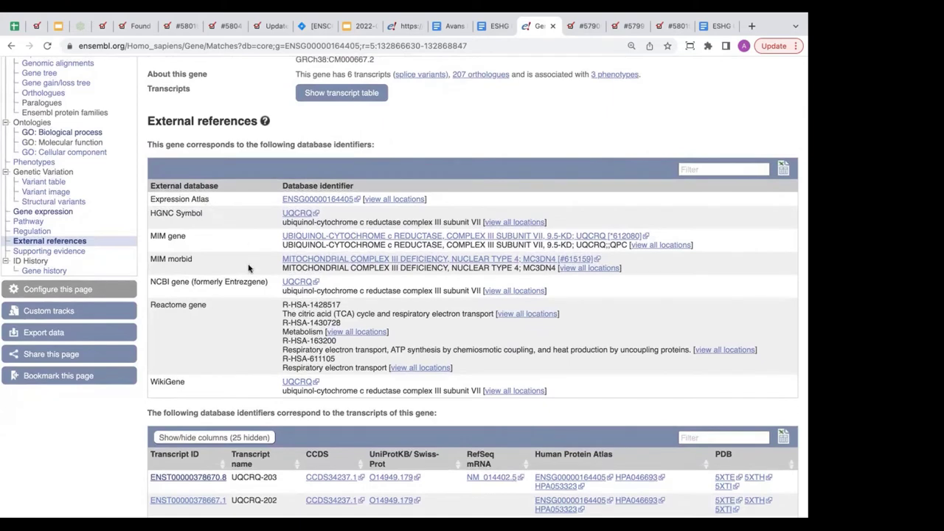
scroll(251, 273, down, 1)
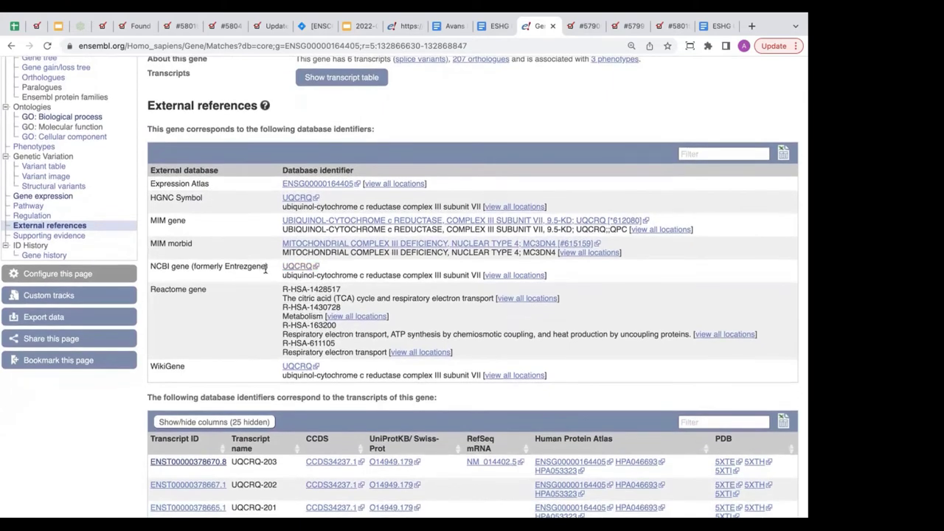
scroll(273, 287, down, 1)
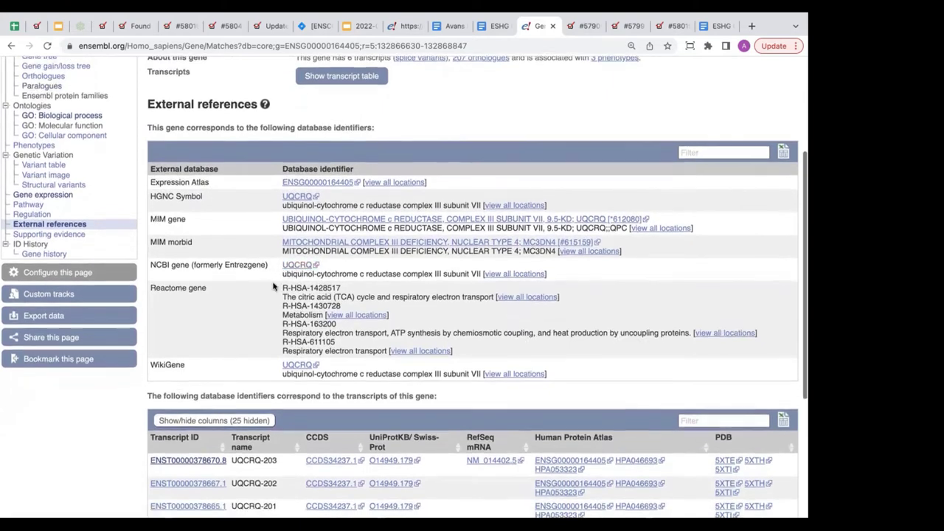
scroll(273, 287, down, 2)
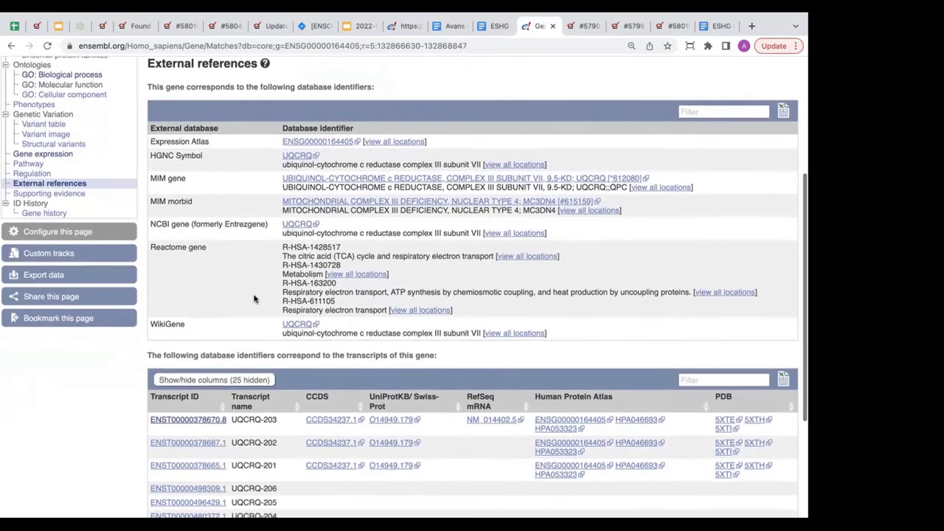
scroll(253, 298, down, 3)
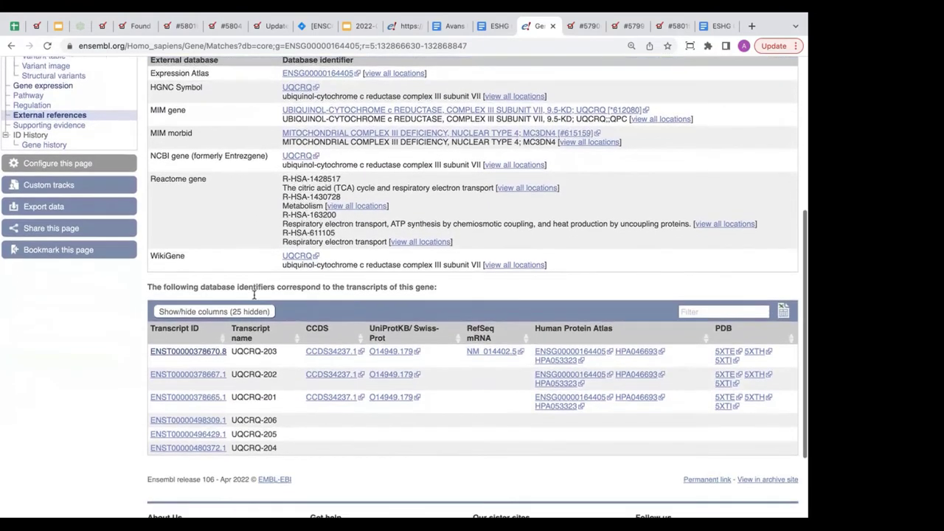
scroll(254, 298, down, 2)
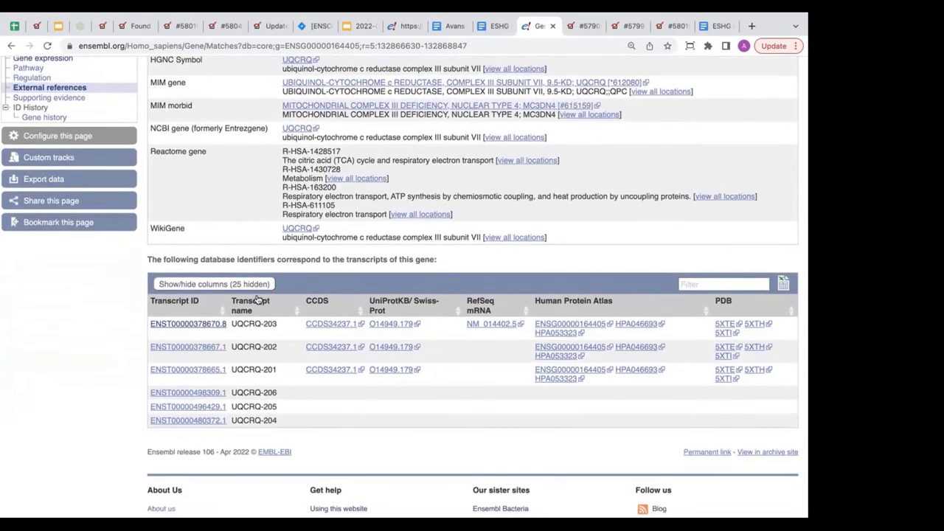
scroll(257, 299, down, 1)
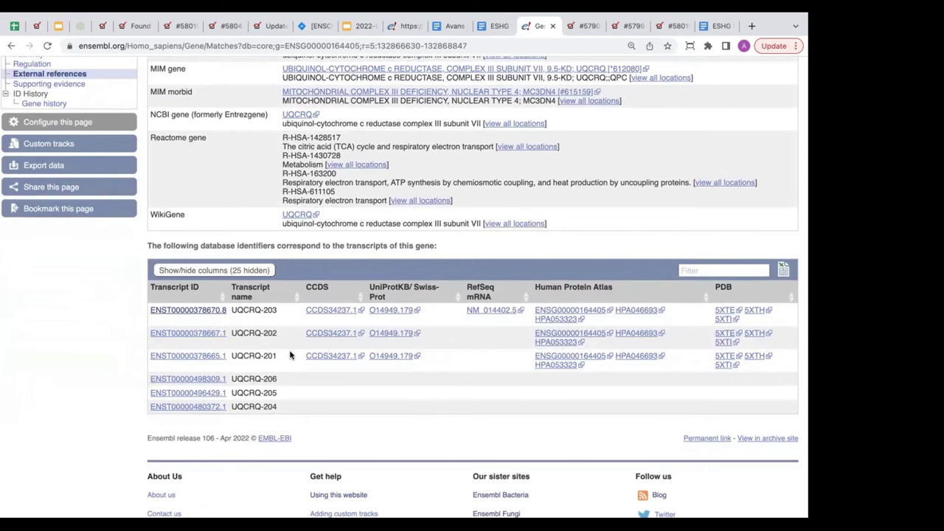
scroll(290, 355, up, 5)
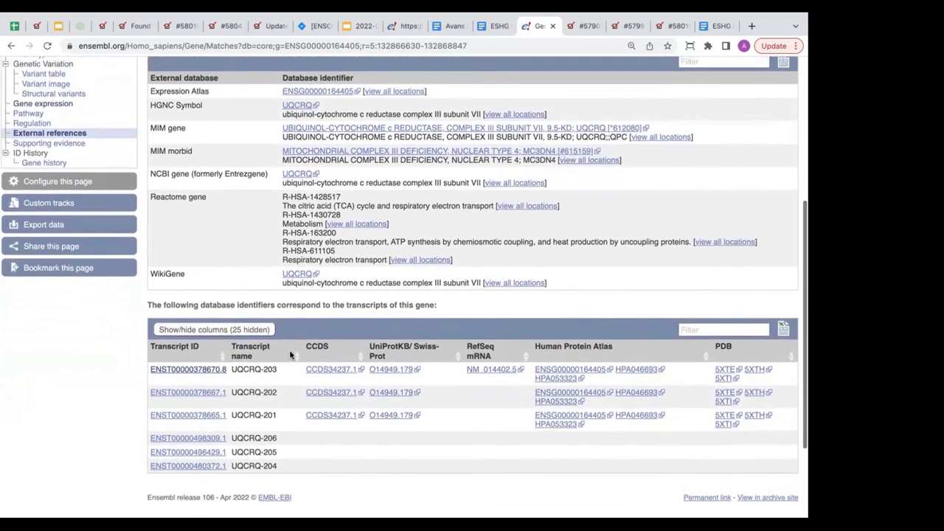
scroll(290, 356, up, 2)
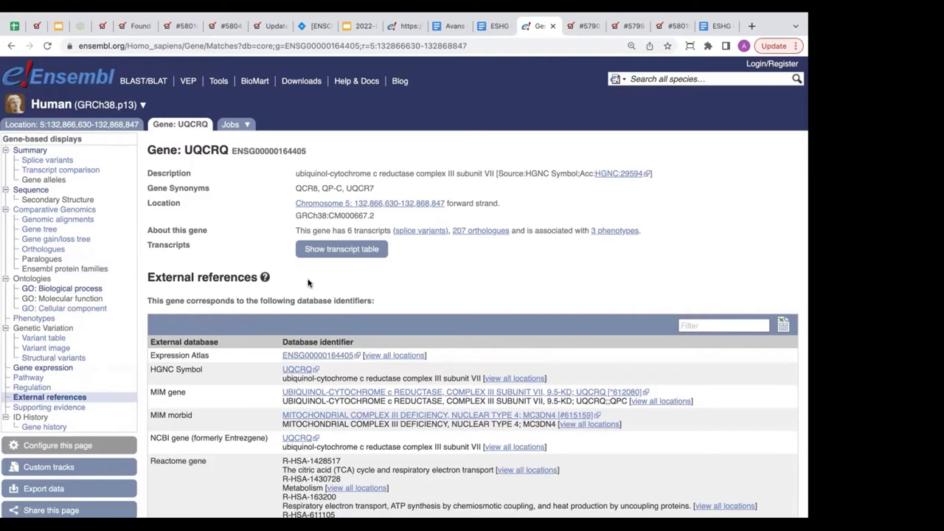
Show the gene's transcript table and open the transcript ENST00000378670.8 (UQCRQ-203)
click(354, 253)
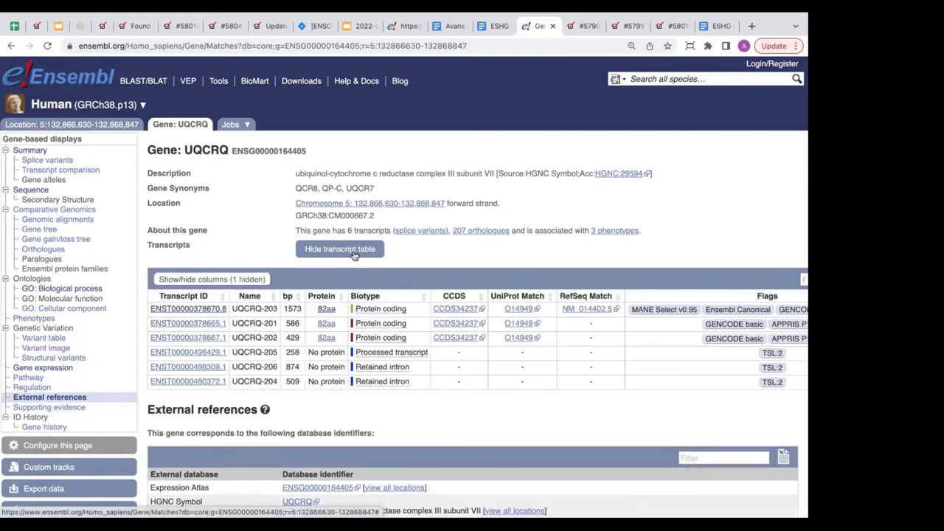
scroll(338, 259, down, 1)
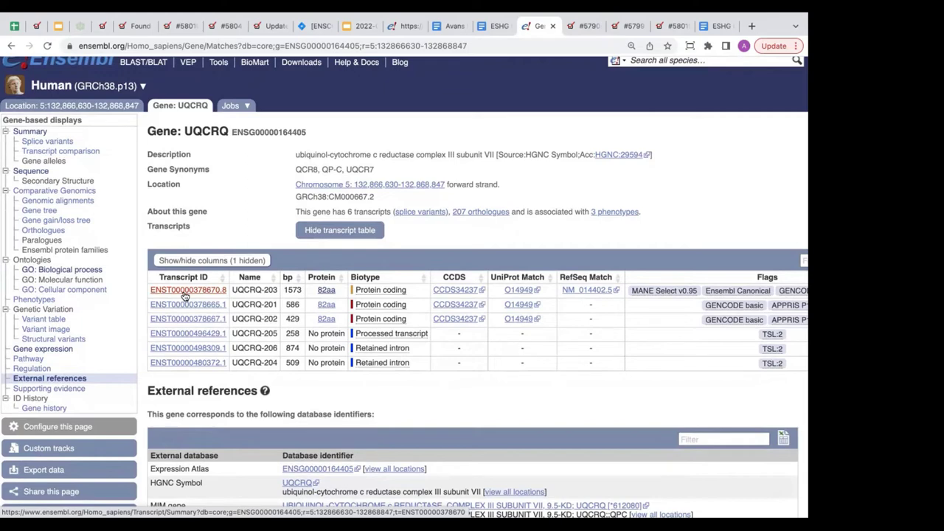
click(184, 292)
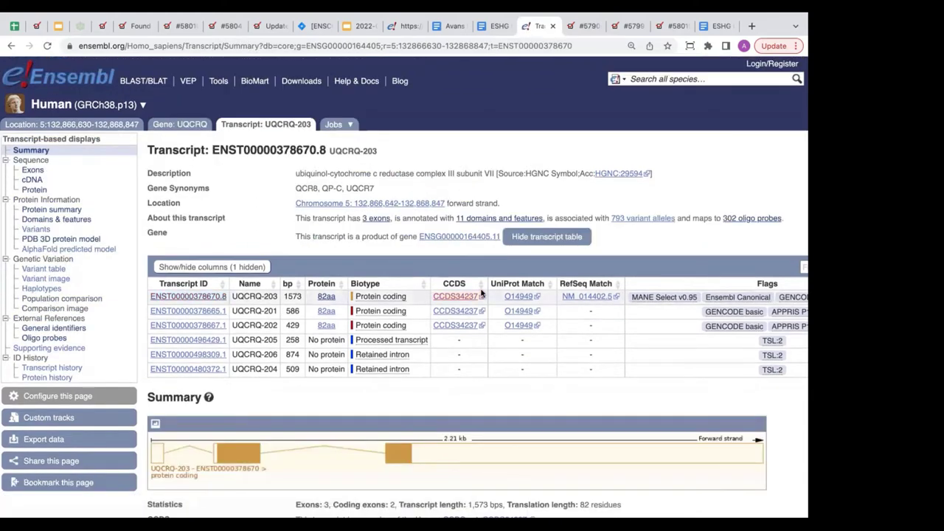
Check the MANE Select and Ensembl Canonical flags of UQCRQ-203, and hide the transcript table
mouse_move(635, 296)
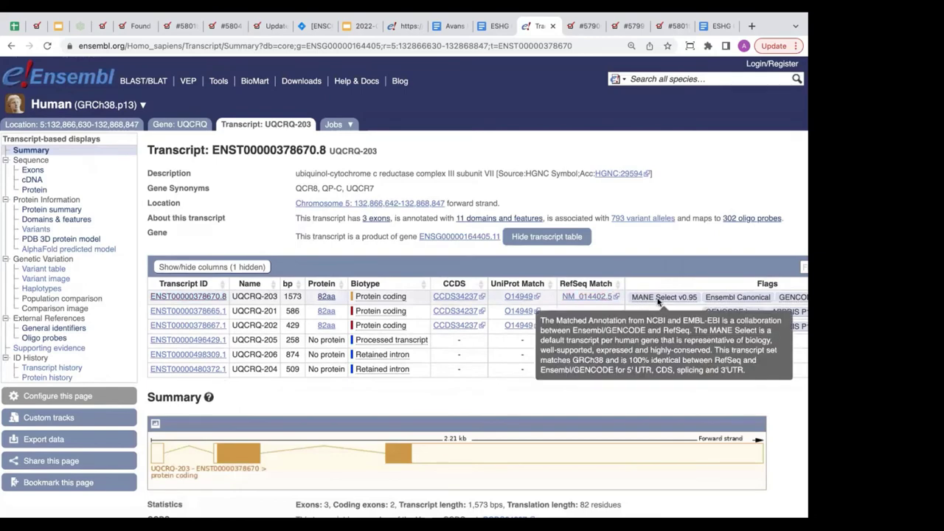
mouse_move(736, 296)
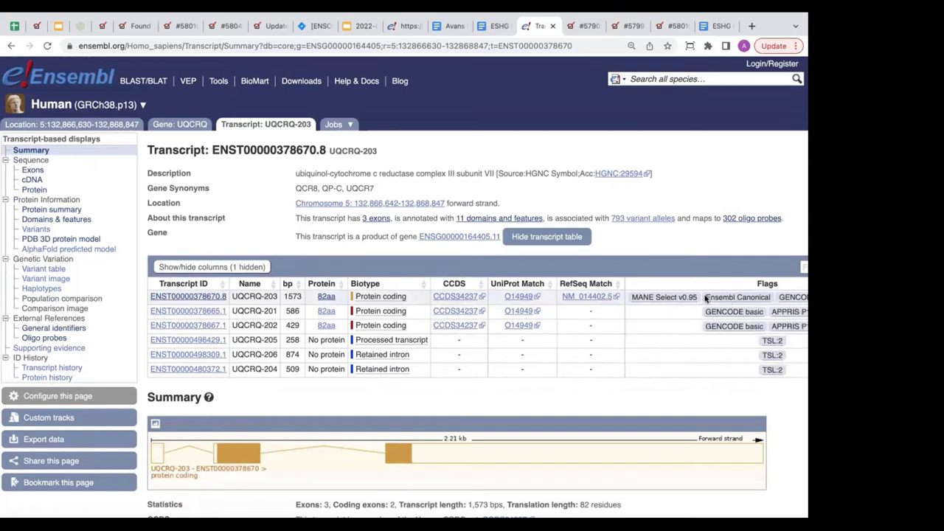
click(543, 237)
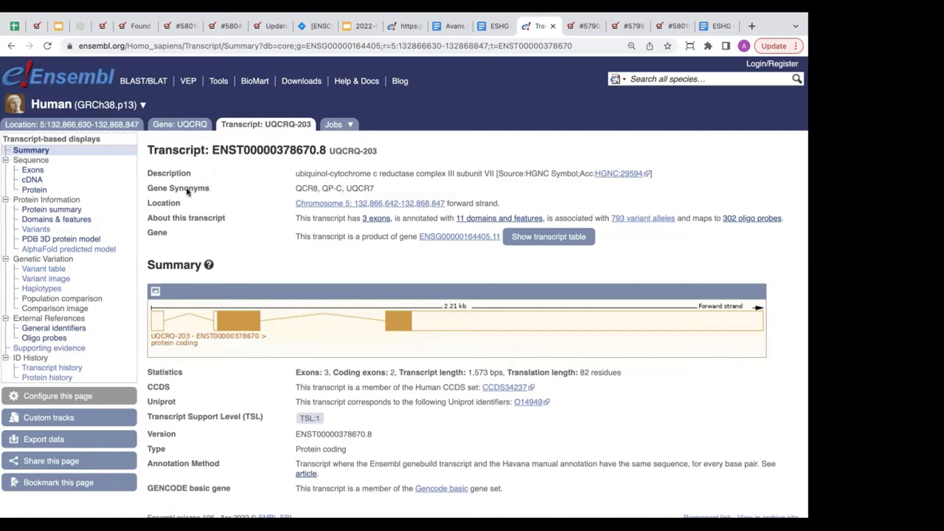
Review the transcript's summary, including its exon diagram, statistics, support level and annotation method
scroll(211, 206, down, 2)
scroll(211, 207, down, 2)
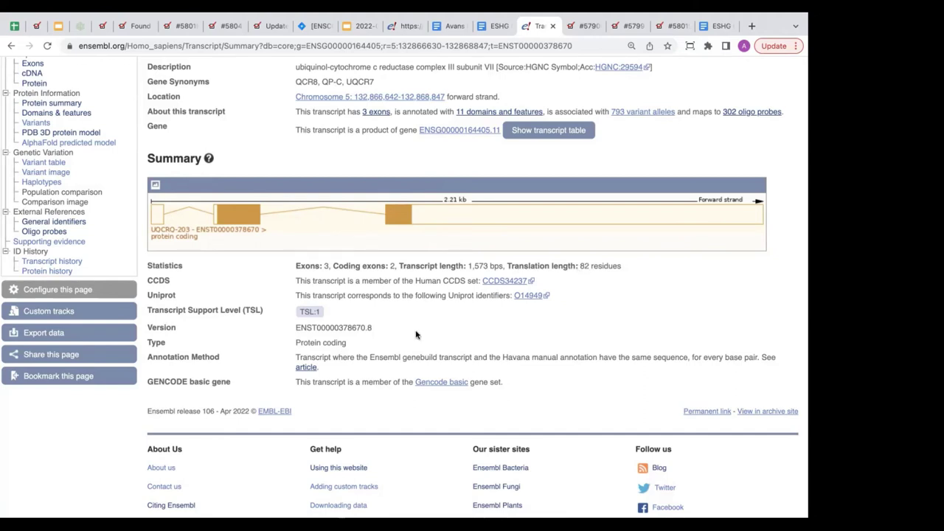
scroll(415, 335, up, 2)
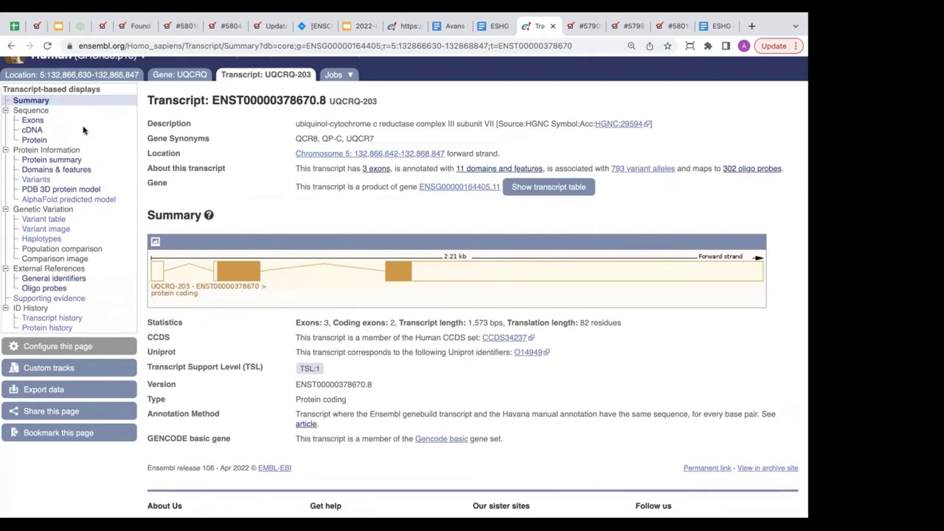
scroll(80, 130, up, 2)
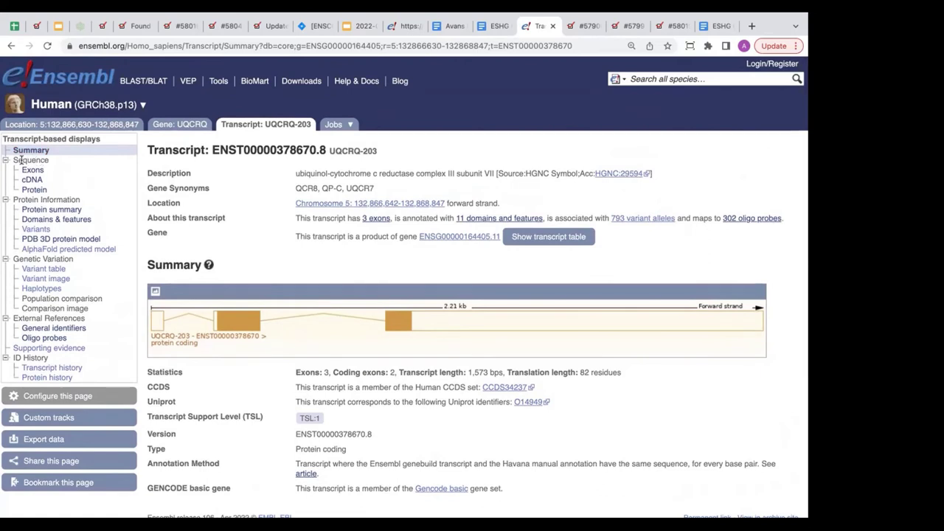
Open the transcript's Exons page and examine the colour-coded exon, intron, UTR and flanking sequences
scroll(40, 156, down, 1)
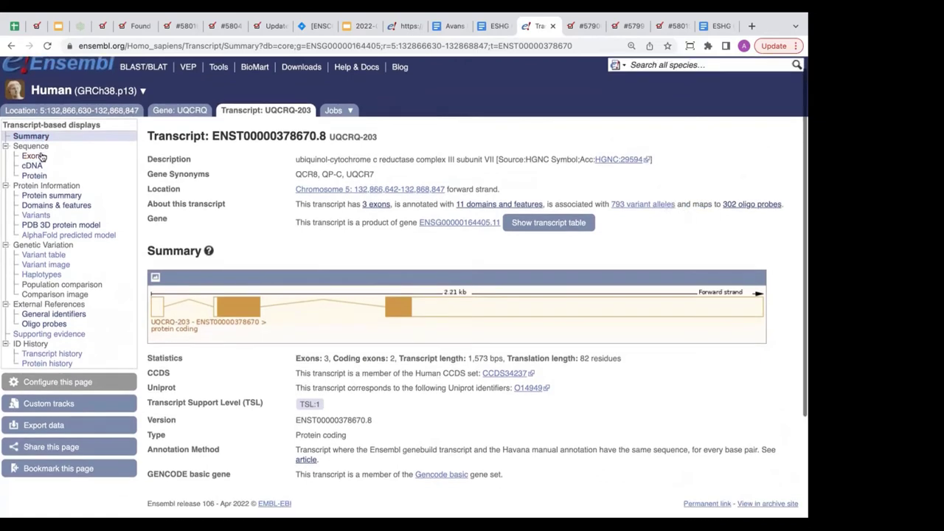
scroll(44, 153, down, 1)
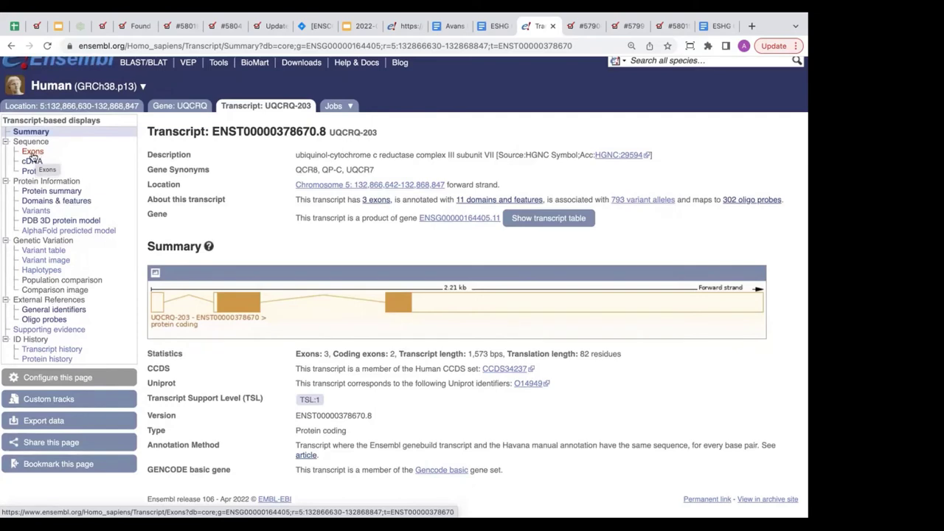
click(32, 152)
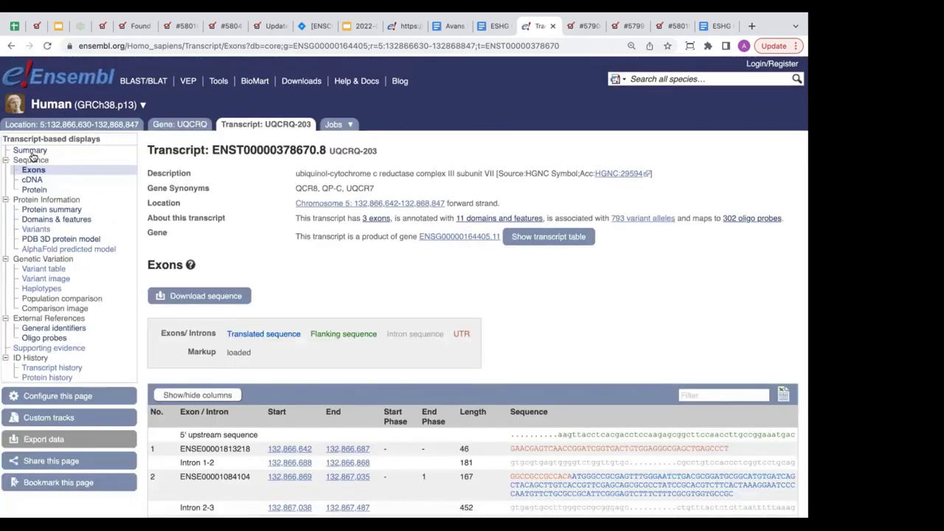
scroll(315, 181, down, 5)
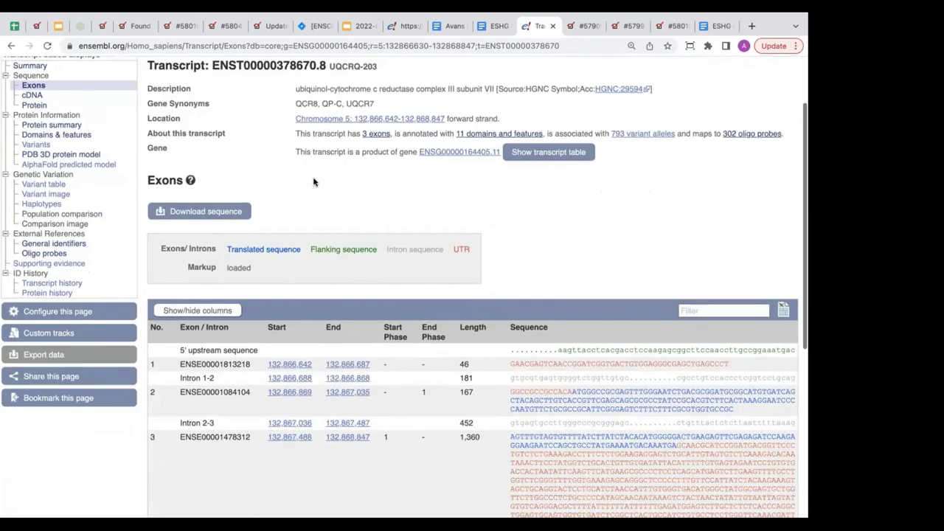
scroll(326, 182, down, 1)
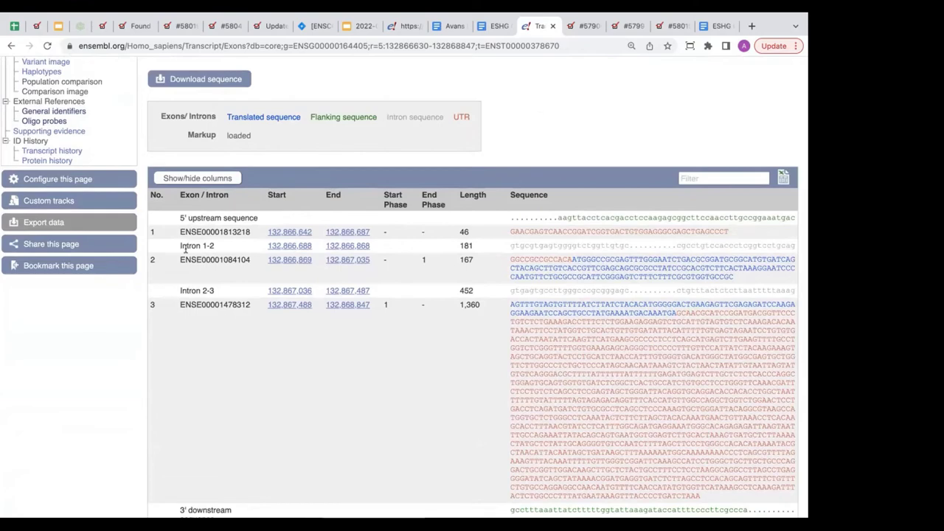
scroll(172, 243, down, 1)
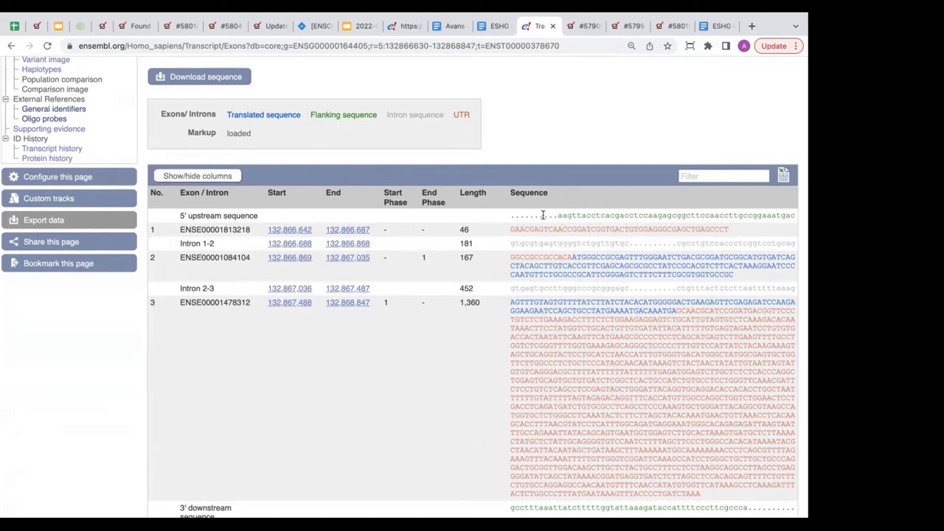
scroll(519, 214, up, 1)
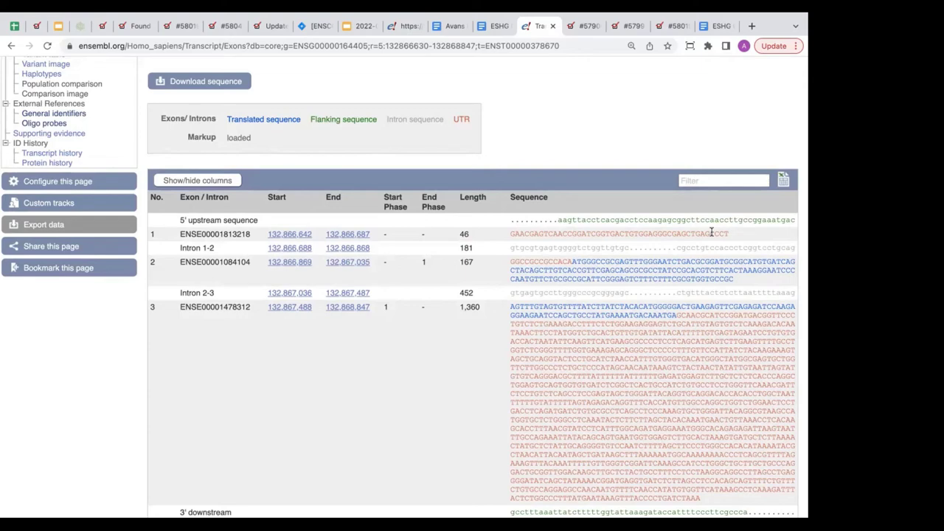
In the Exons page's display options, set the flanking sequence at either end of the transcript to 100
click(75, 188)
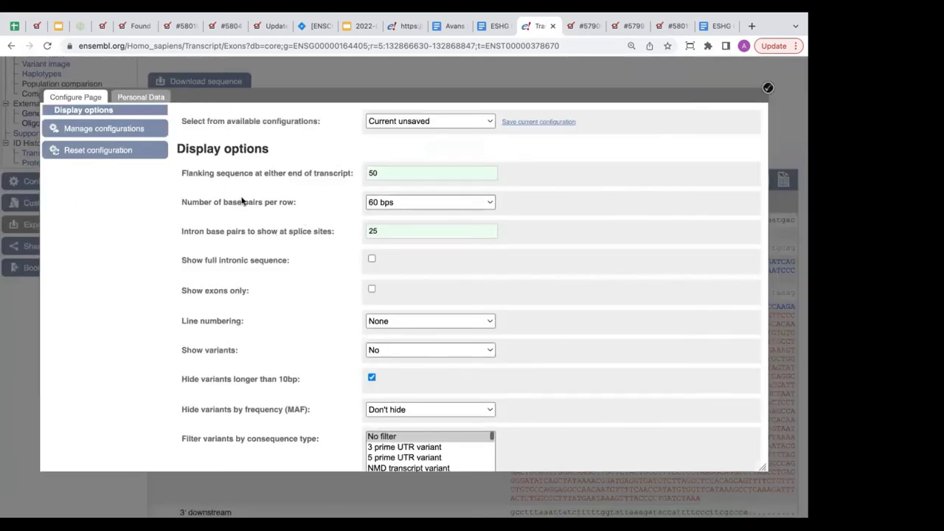
double_click(383, 172)
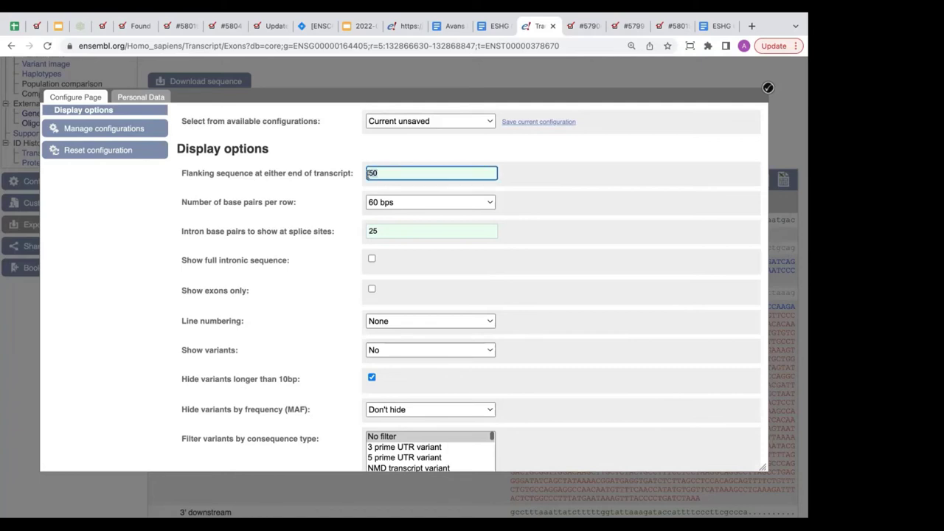
text(100)
click(279, 254)
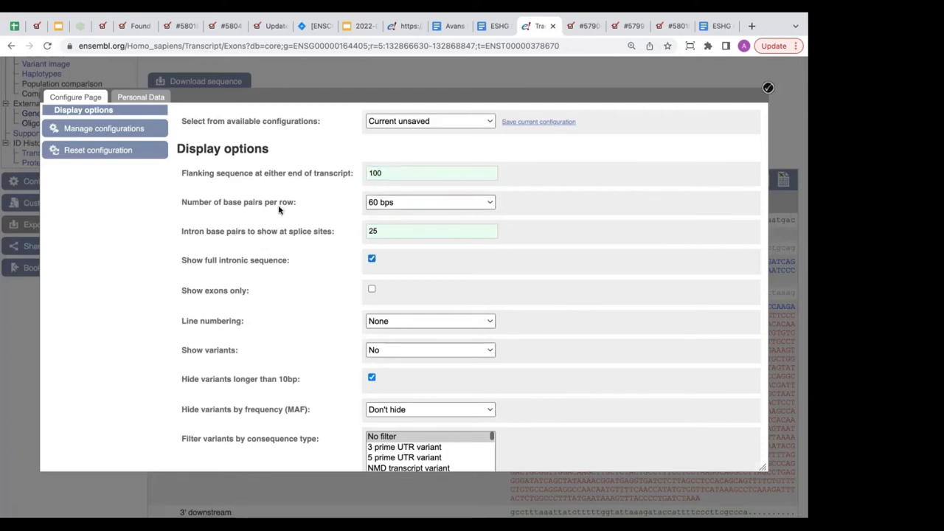
Examine the remaining display options for exons only, line numbering, variant display and variant filters
scroll(277, 247, down, 1)
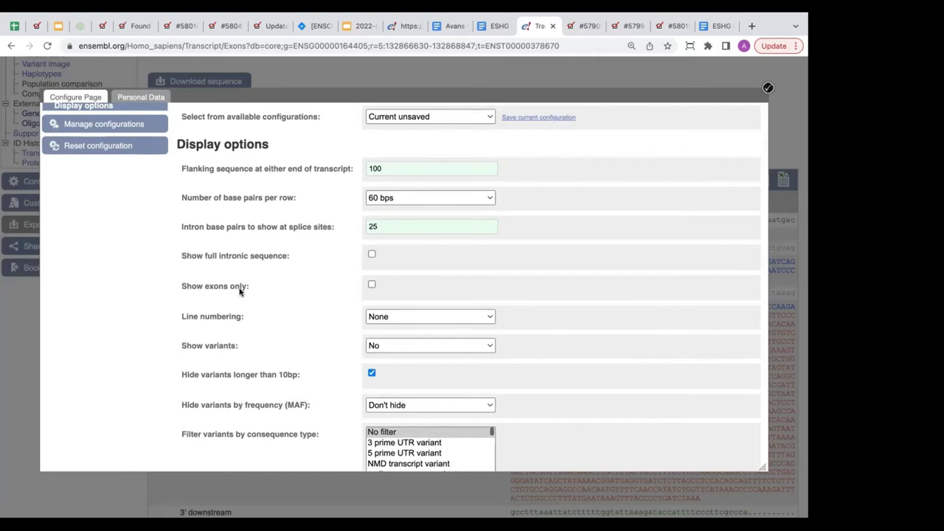
scroll(251, 295, down, 1)
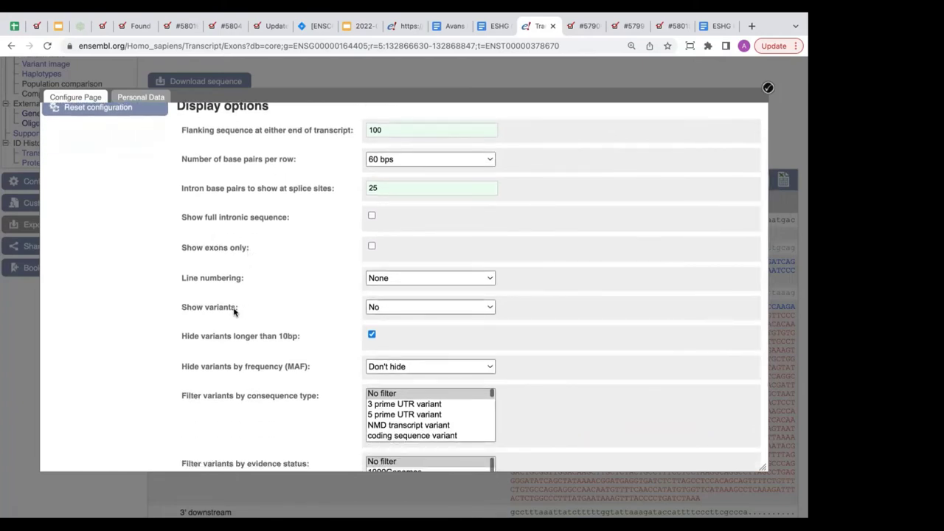
scroll(275, 311, down, 1)
scroll(274, 311, down, 3)
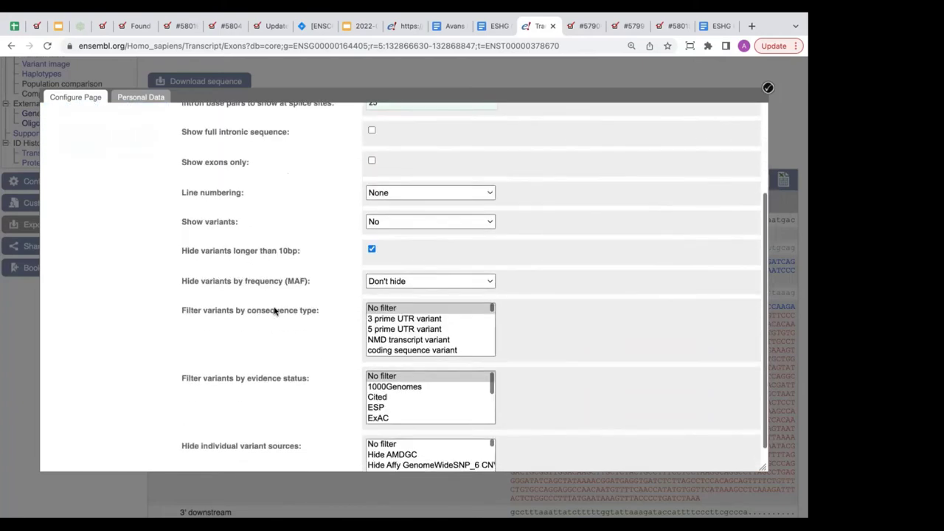
scroll(275, 311, up, 4)
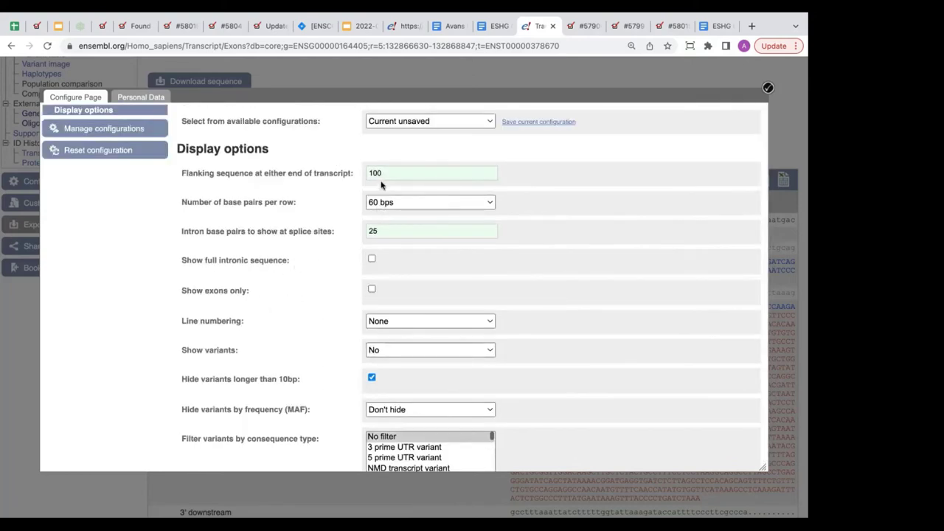
Apply the display options and view the flanking sequence in the updated exon table
click(768, 90)
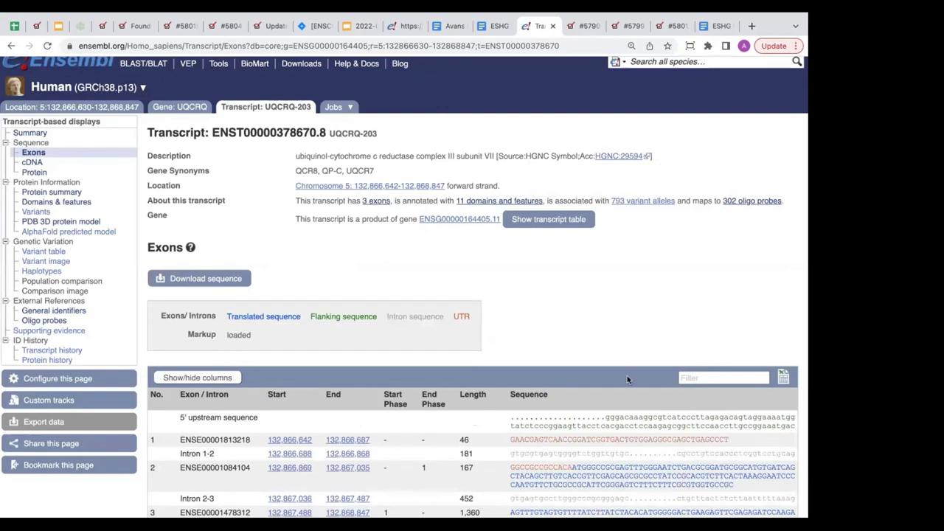
scroll(626, 375, down, 3)
scroll(627, 378, down, 2)
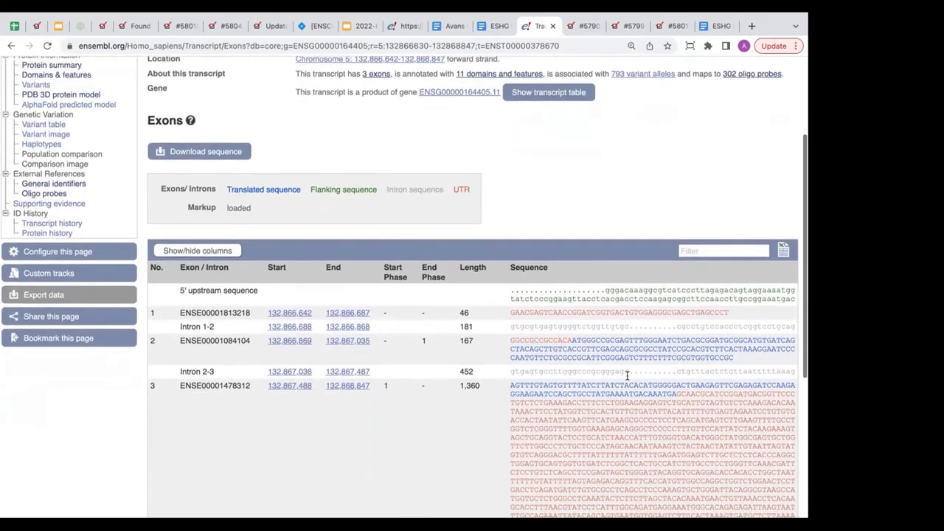
Review the exon table from the 5' upstream sequence through to the 3' downstream sequence
scroll(626, 375, down, 1)
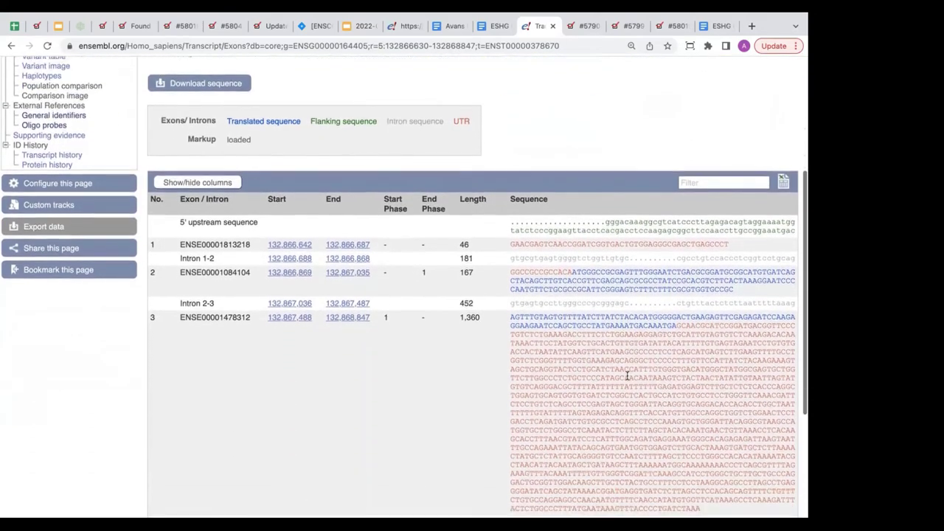
scroll(627, 376, down, 1)
scroll(626, 375, down, 1)
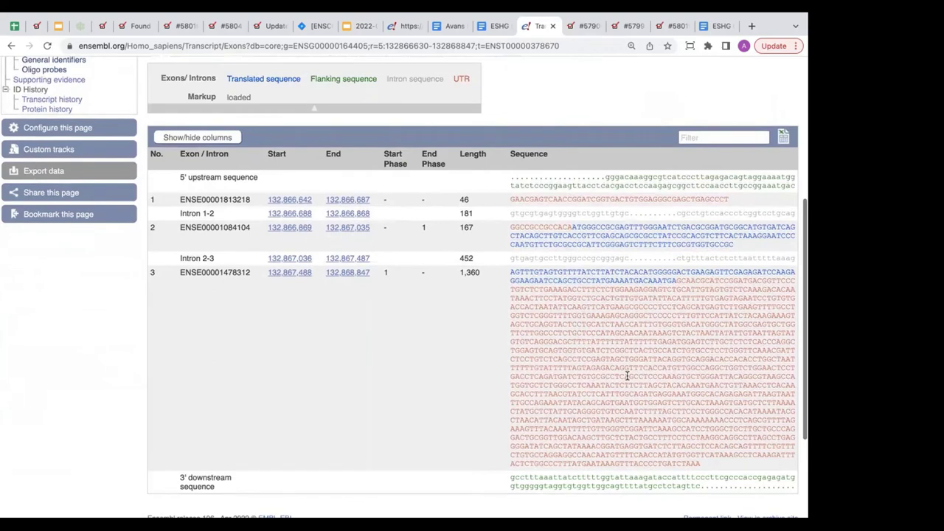
scroll(626, 375, up, 3)
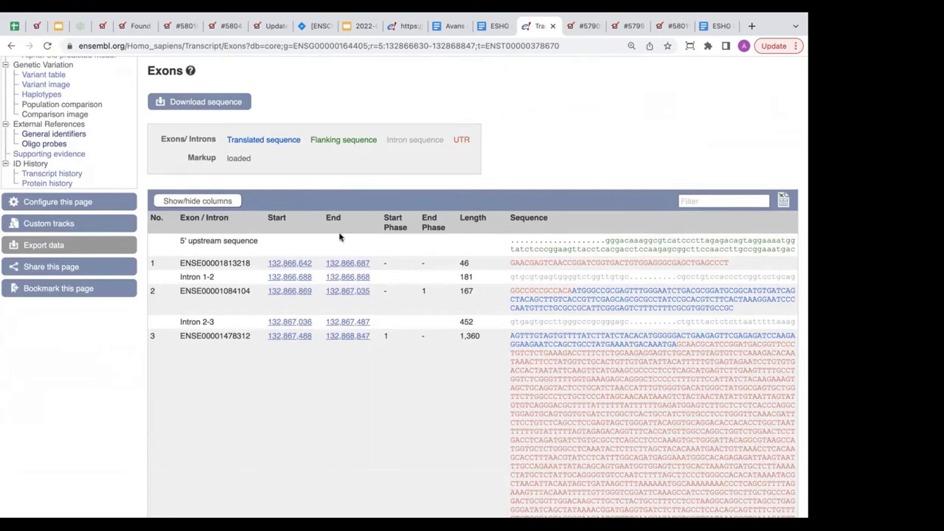
Open the transcript's cDNA sequence page and examine its codon, exon and UTR legend and the three-line sequence
scroll(336, 236, up, 1)
scroll(336, 236, up, 5)
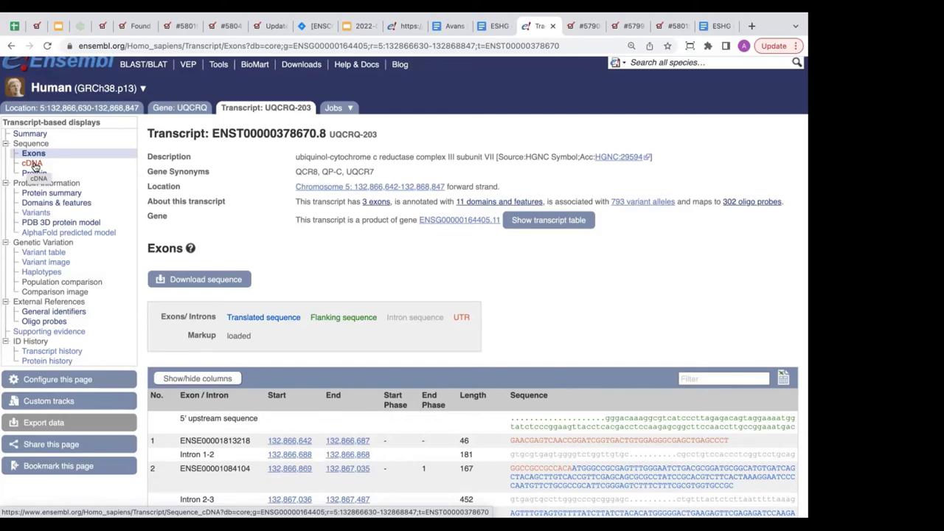
click(33, 163)
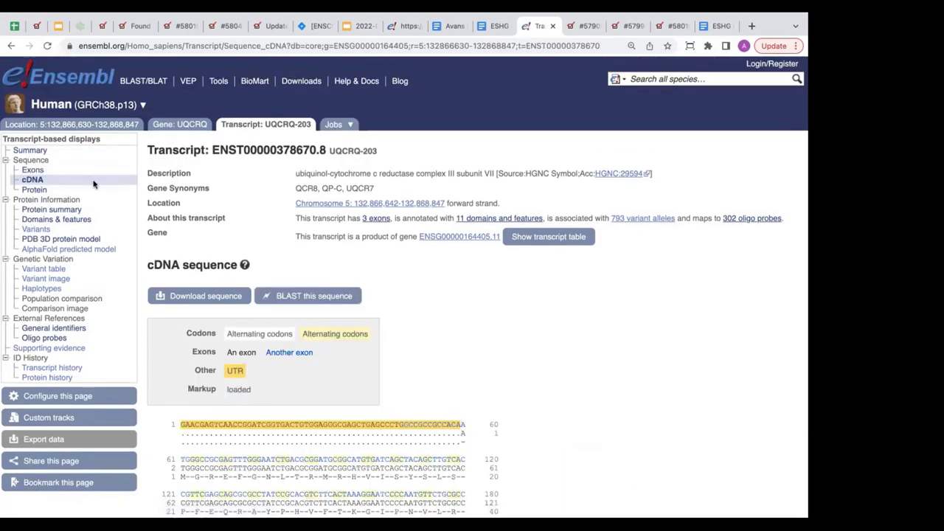
scroll(249, 240, down, 1)
scroll(249, 241, down, 2)
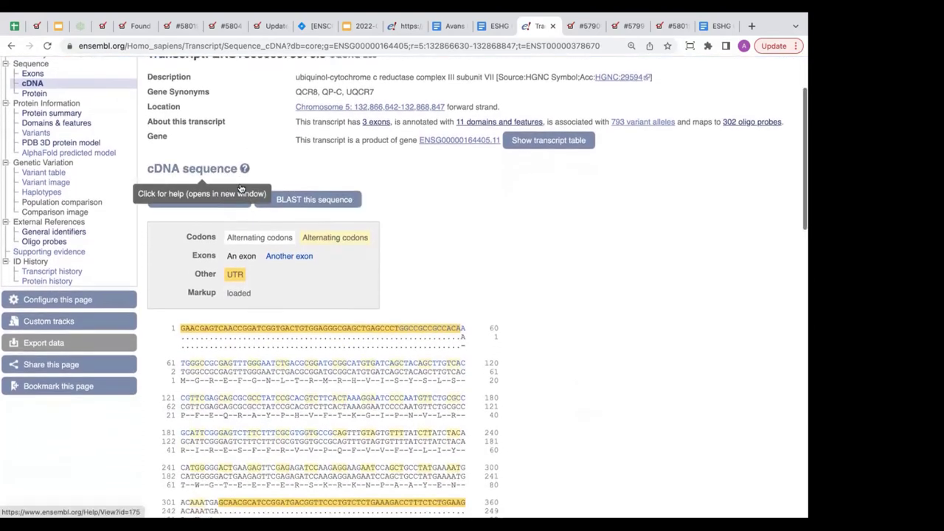
scroll(239, 187, down, 1)
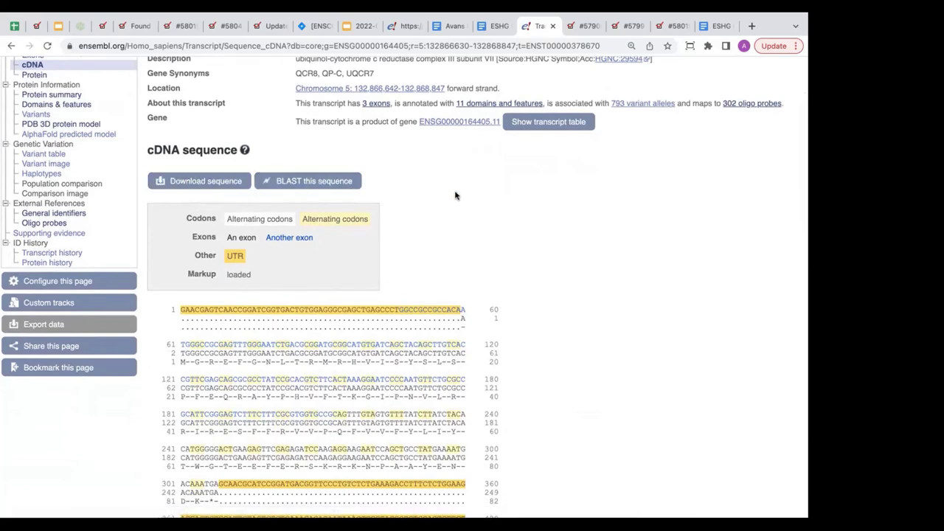
scroll(455, 193, down, 3)
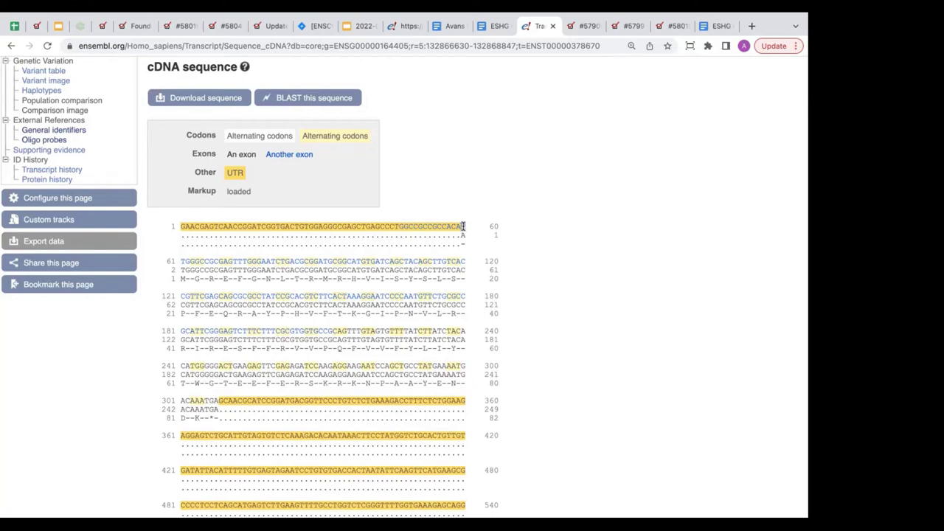
Highlight the start codon in the cDNA line, then the start of the coding and protein lines beneath it
drag(465, 226, 461, 227)
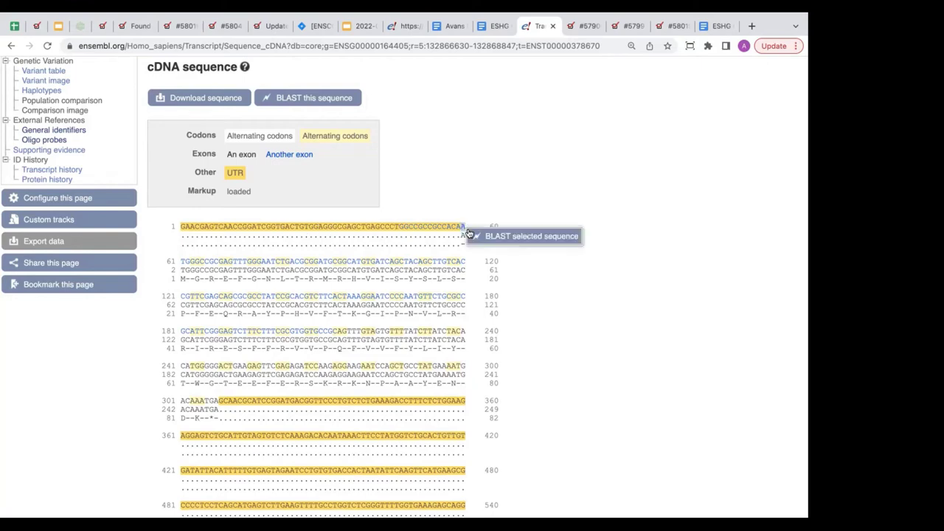
drag(178, 261, 190, 259)
click(149, 265)
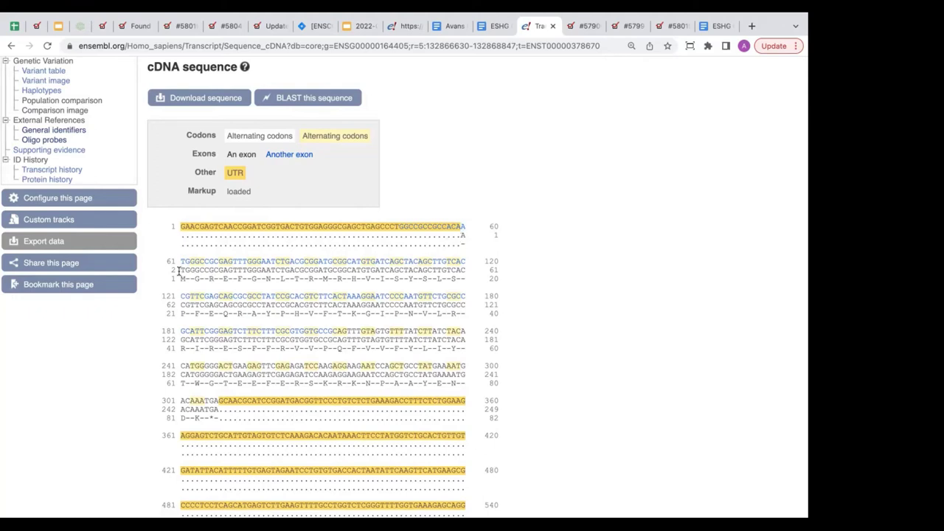
drag(179, 269, 186, 270)
drag(175, 279, 185, 279)
Open the help page on the cDNA sequence view, read its line numbering and colouring notes, and close it
scroll(679, 232, up, 1)
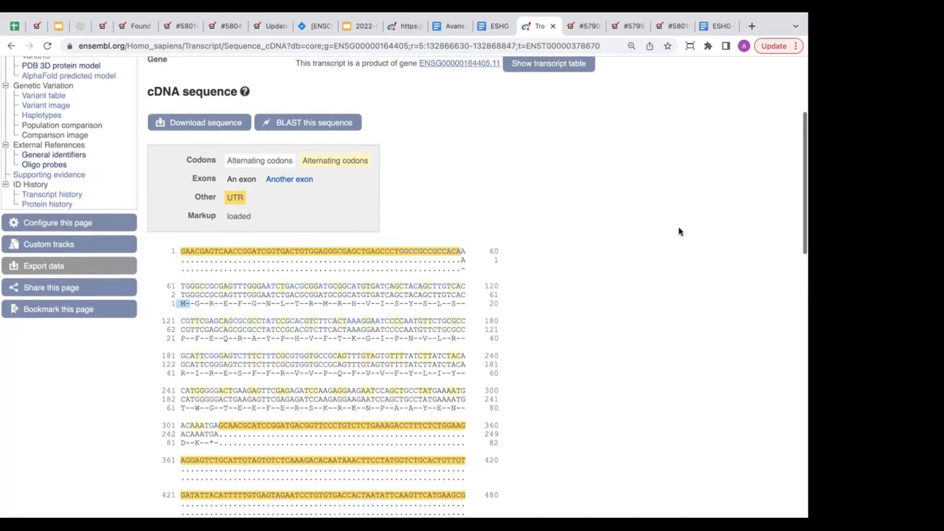
scroll(679, 232, up, 2)
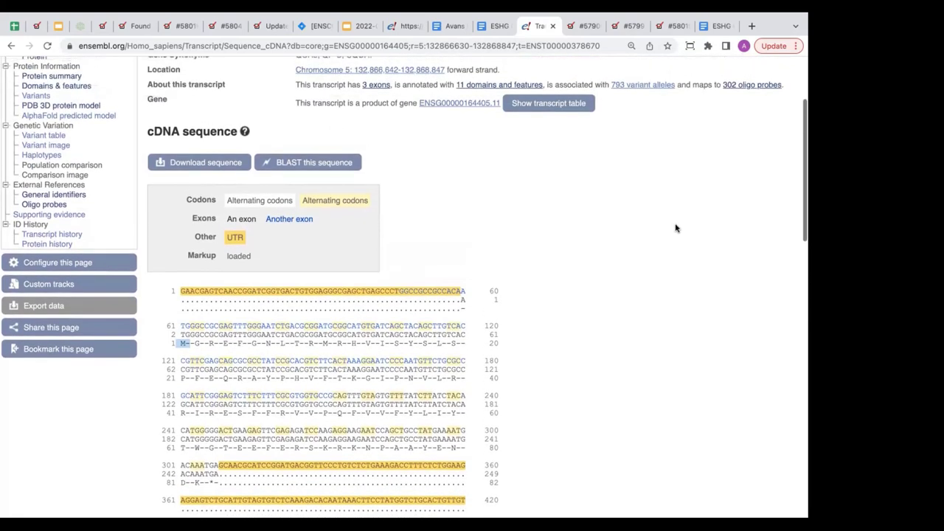
click(245, 132)
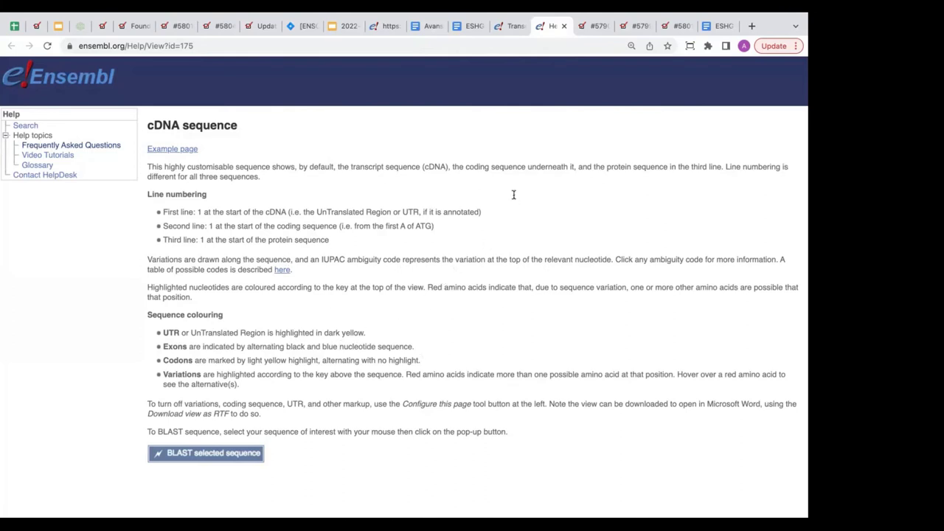
click(564, 27)
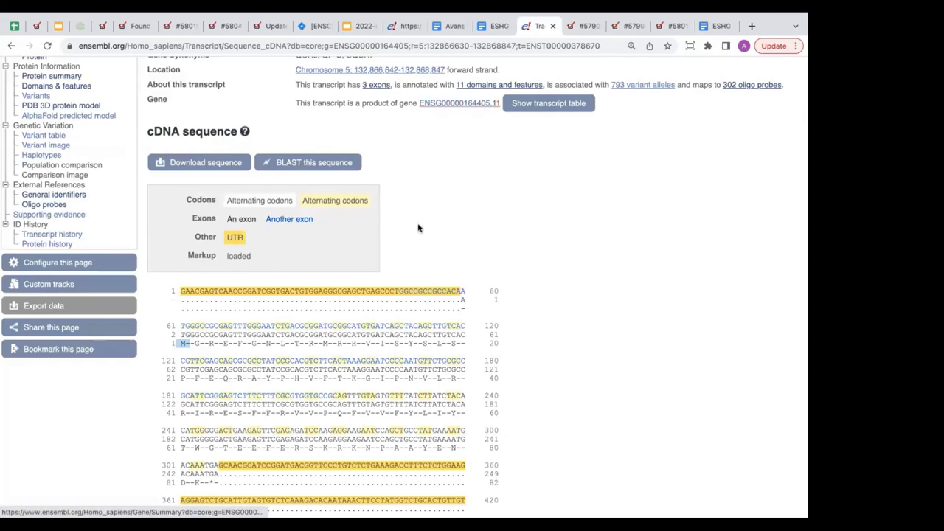
Open the Protein summary page of transcript UQCRQ-203
scroll(418, 228, up, 3)
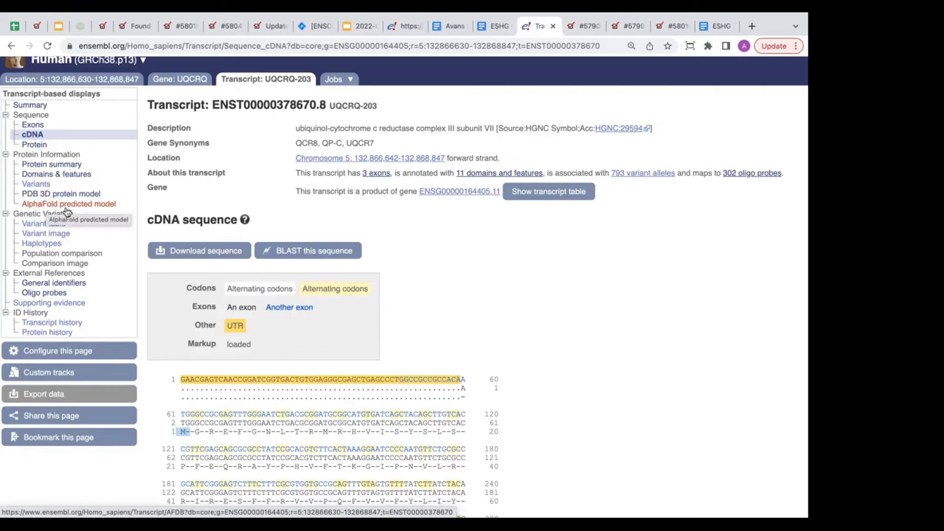
click(65, 169)
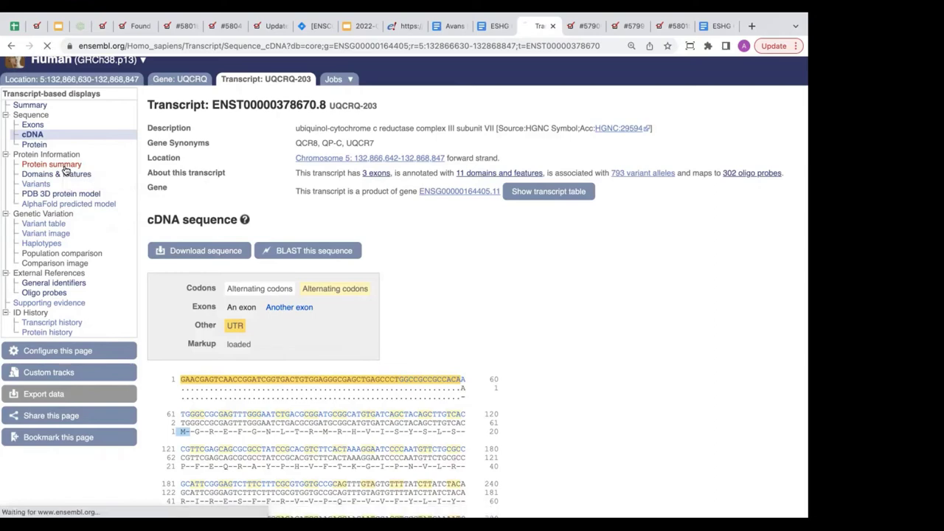